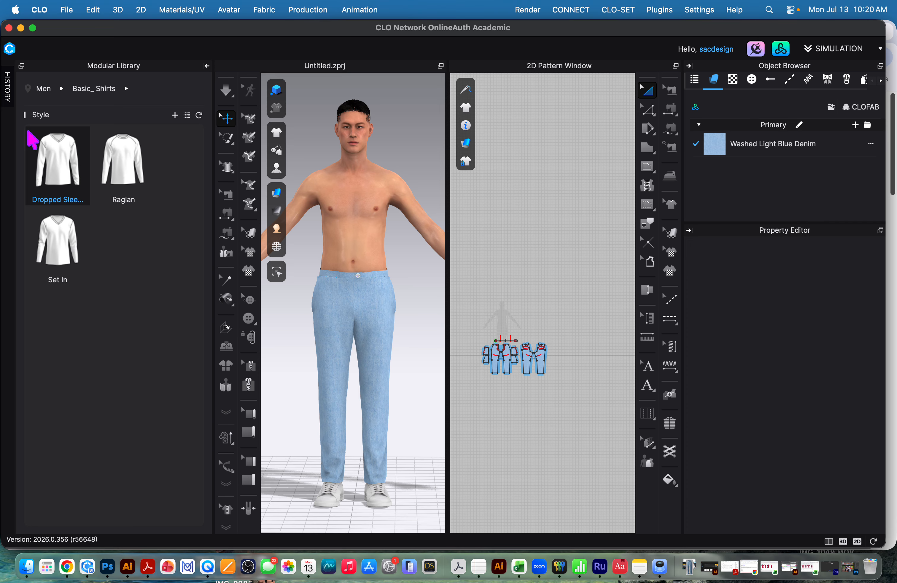
# - Assemble a men's Dropped Sleeve basic shirt from a plain round-neck front body, a back body, the long sleeve and the V-shaped collar
pyautogui.click(54, 175)
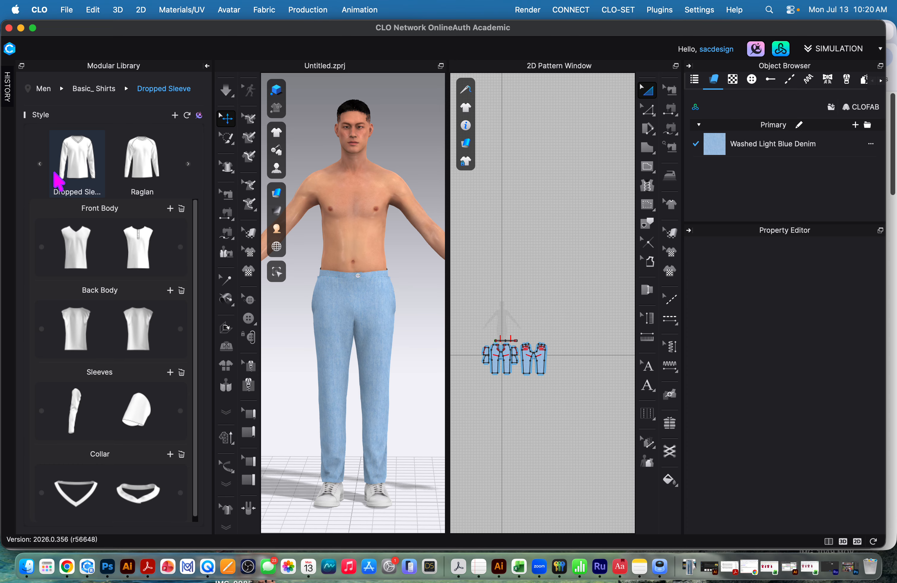
pyautogui.click(119, 273)
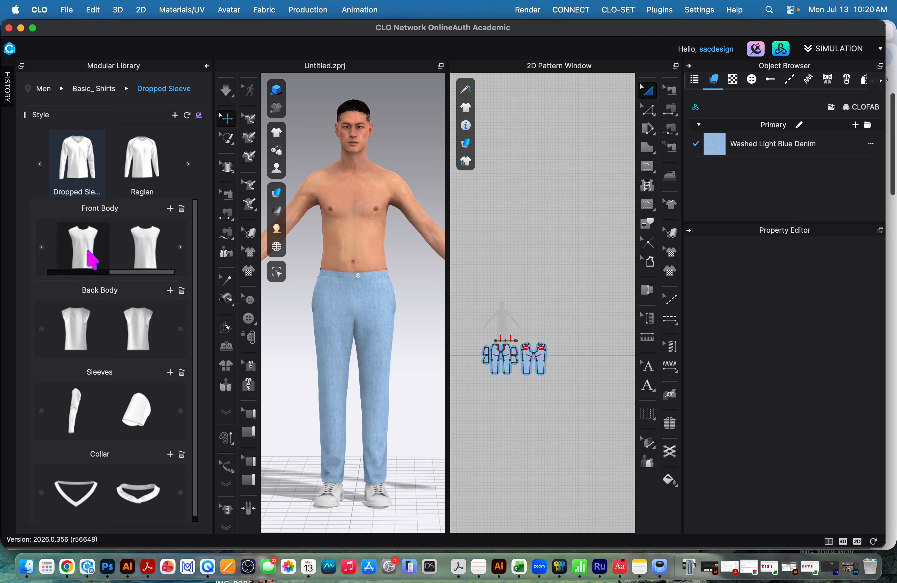
pyautogui.click(92, 260)
pyautogui.click(146, 339)
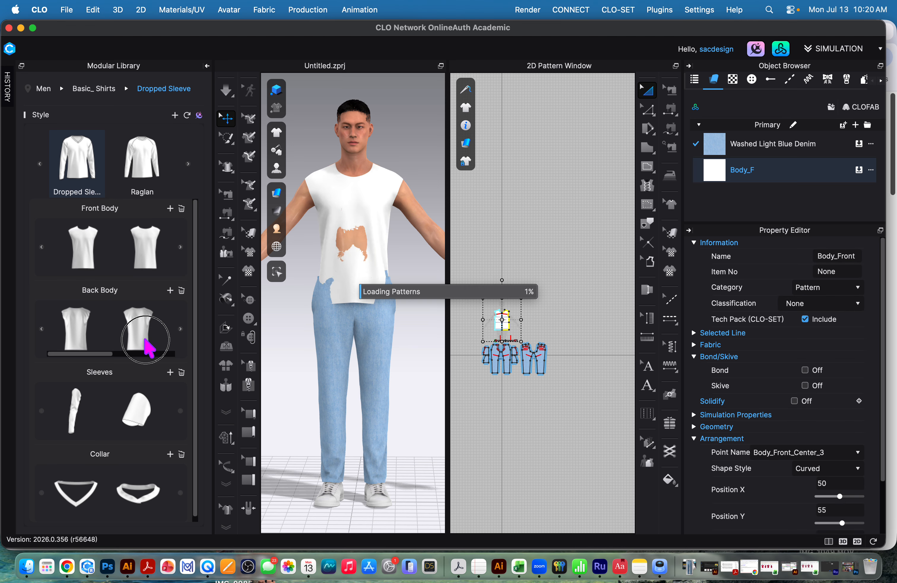
pyautogui.click(78, 406)
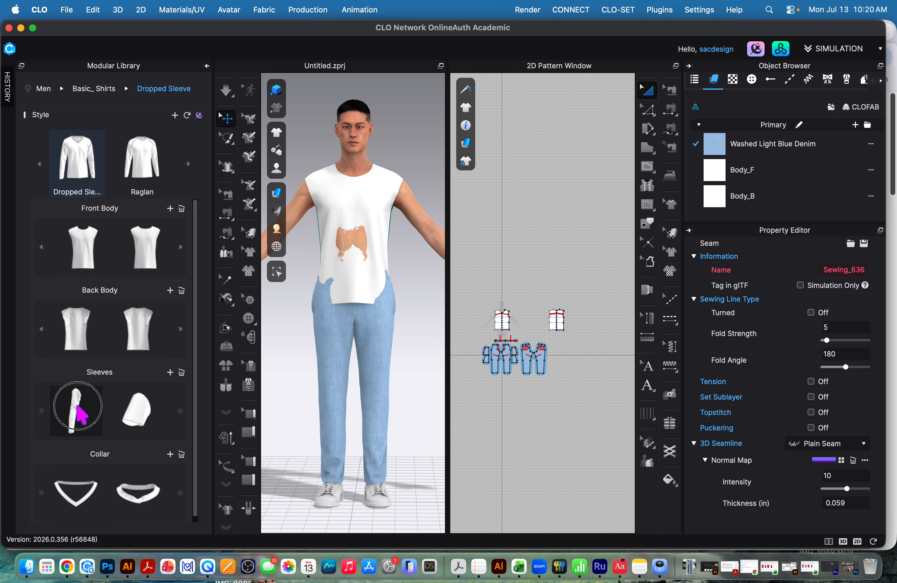
pyautogui.click(76, 493)
# - Collapse the modular library and simulate the garment to drape the shirt on the avatar
pyautogui.click(207, 66)
pyautogui.press('space')
pyautogui.scroll(-4, 216, 401)
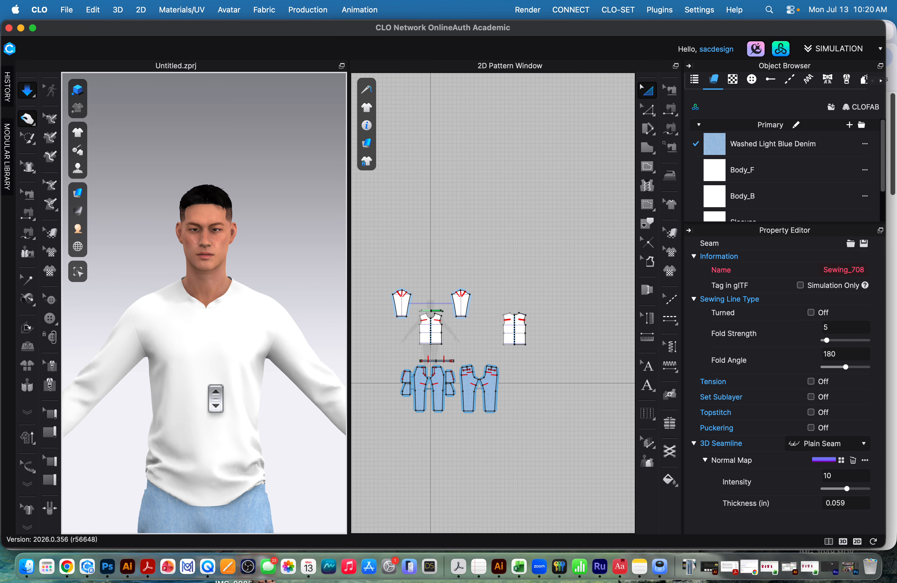
pyautogui.moveTo(219, 395); pyautogui.dragTo(220, 310, button='middle')
pyautogui.scroll(5, 456, 351)
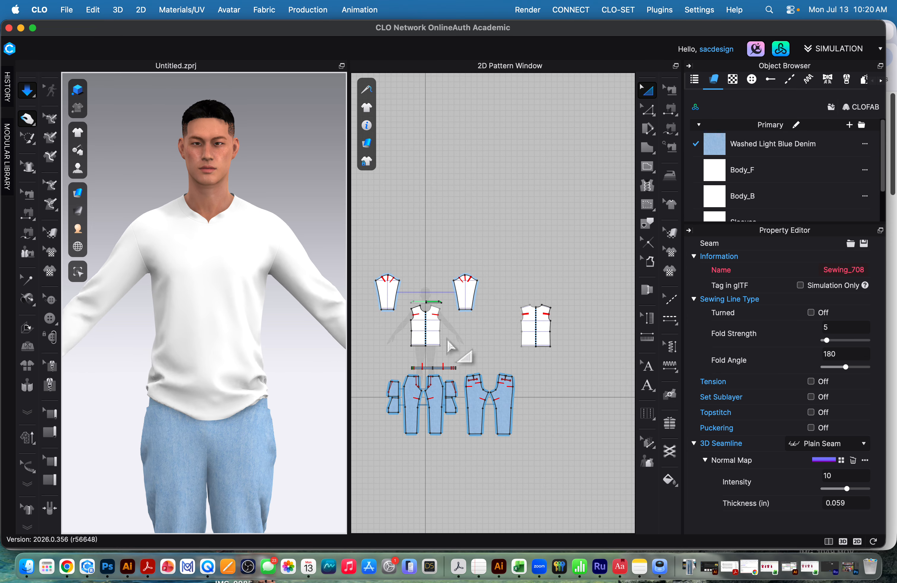
# - Remove the linked editing from the shirt's front body pattern
pyautogui.moveTo(457, 345); pyautogui.dragTo(512, 357, button='middle')
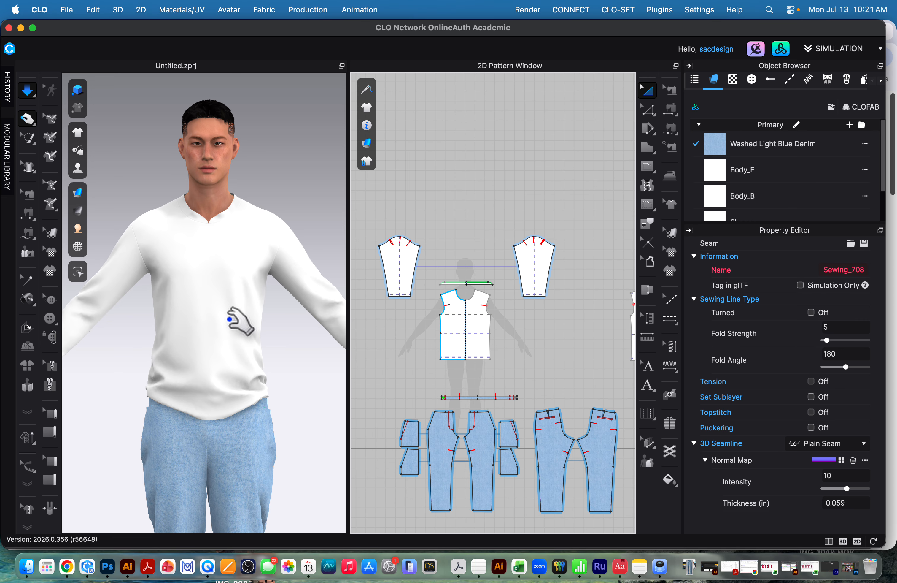
pyautogui.scroll(5, 244, 317)
pyautogui.scroll(10, 466, 315)
pyautogui.click(590, 212)
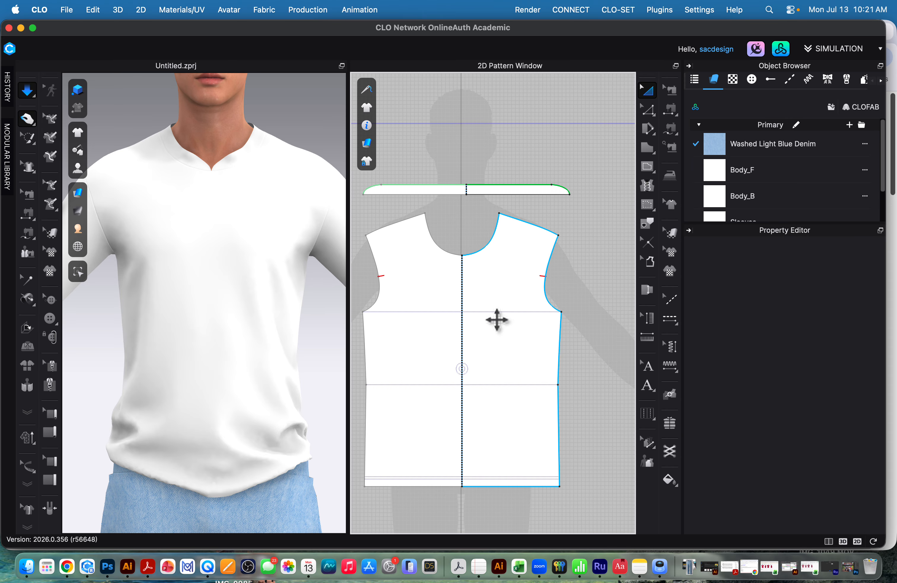
pyautogui.click(497, 320)
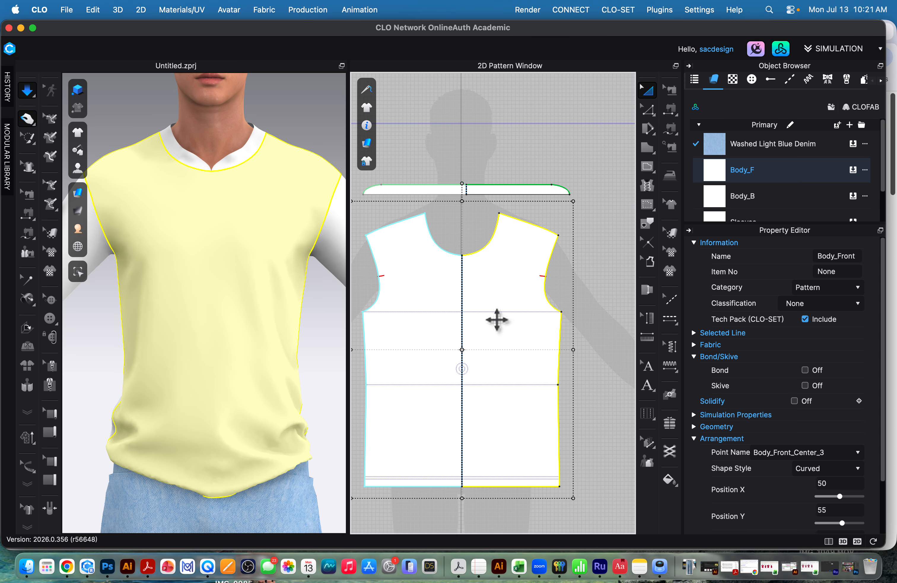
pyautogui.rightClick(480, 347)
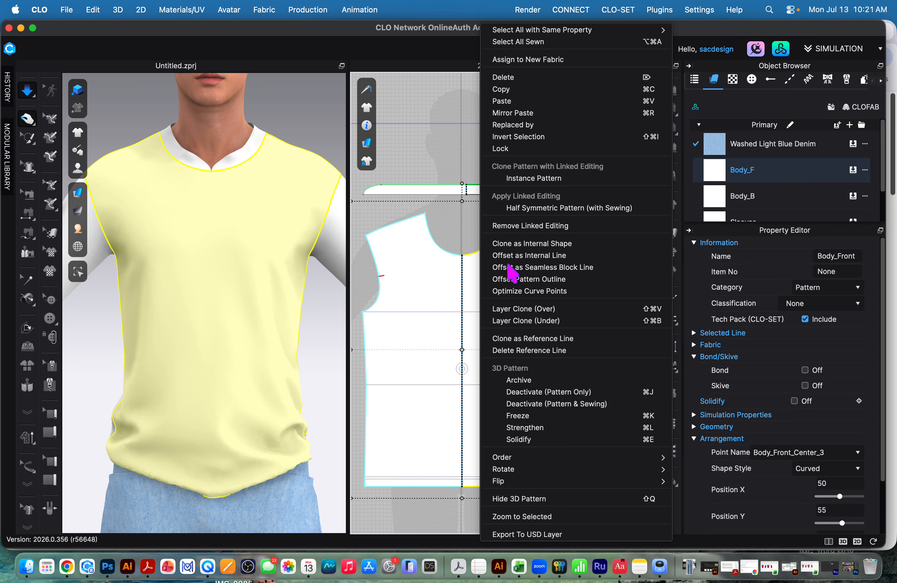
pyautogui.click(519, 226)
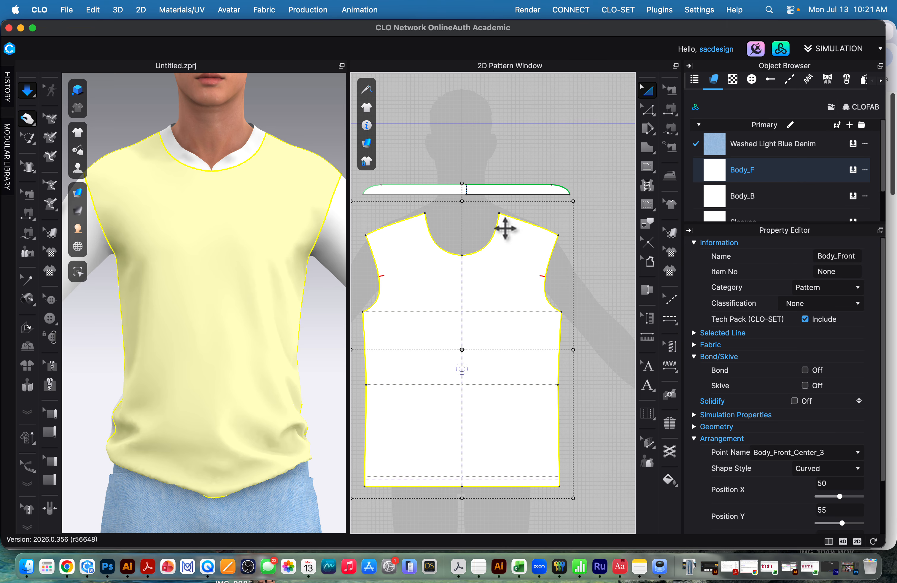
pyautogui.click(488, 229)
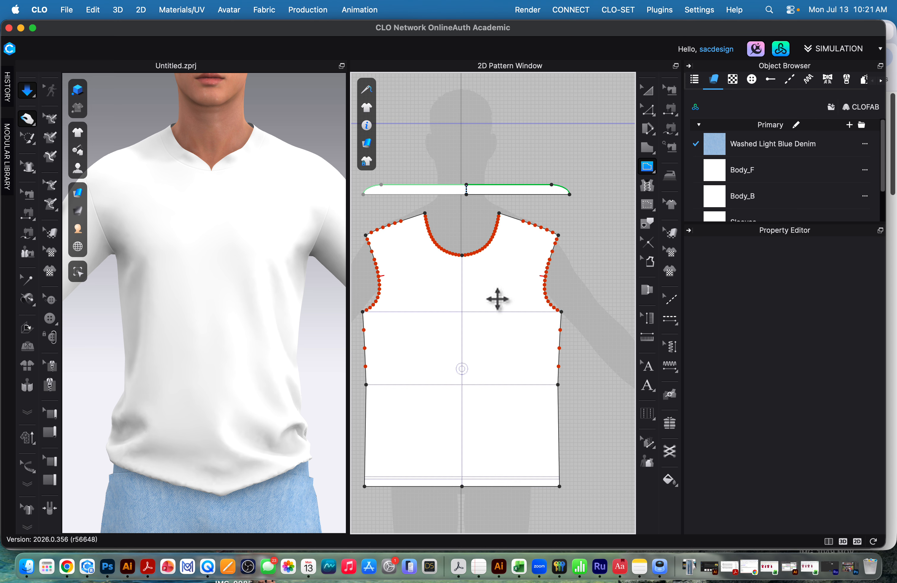
# - Draw a straight vertical internal line down the front body pattern from the centre neckline point to the hem's midpoint
pyautogui.click(648, 166)
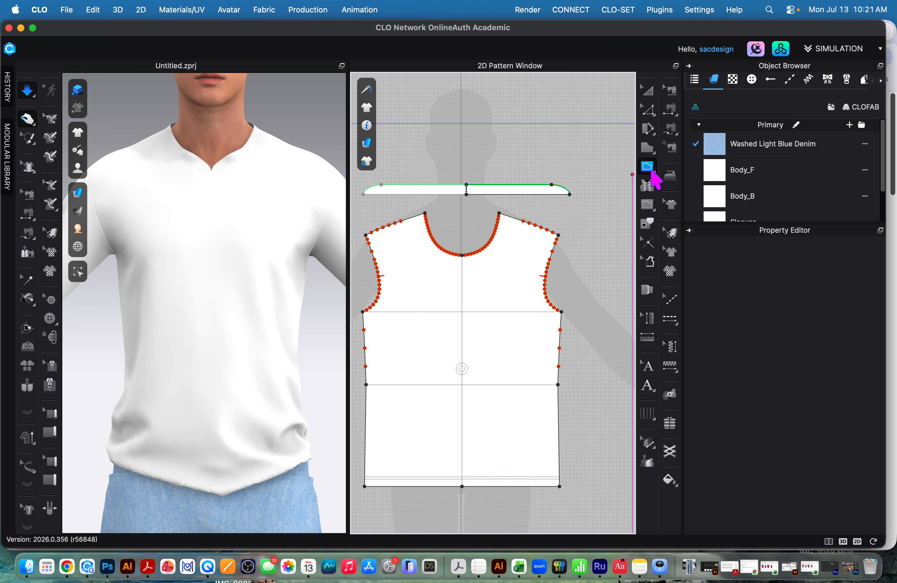
pyautogui.click(461, 254)
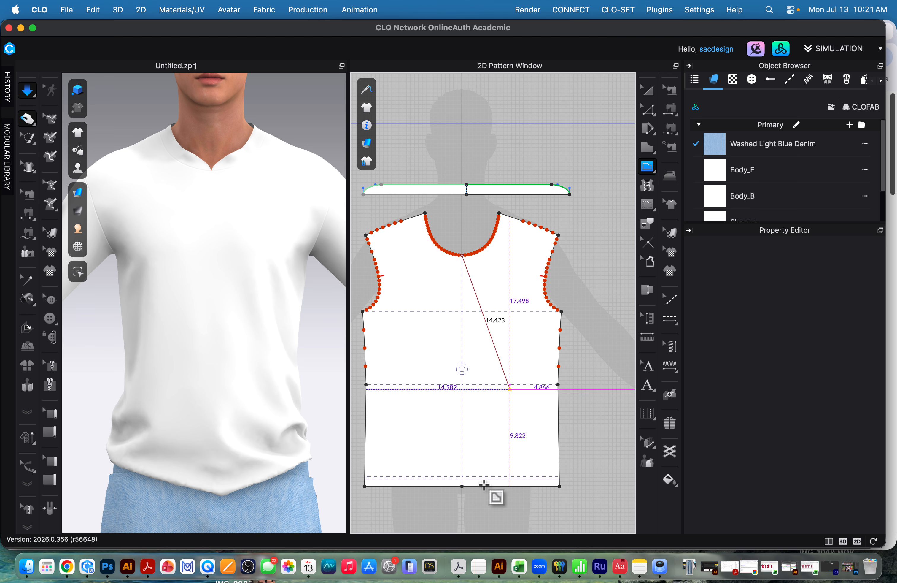
pyautogui.scroll(5, 454, 491)
pyautogui.scroll(3, 453, 492)
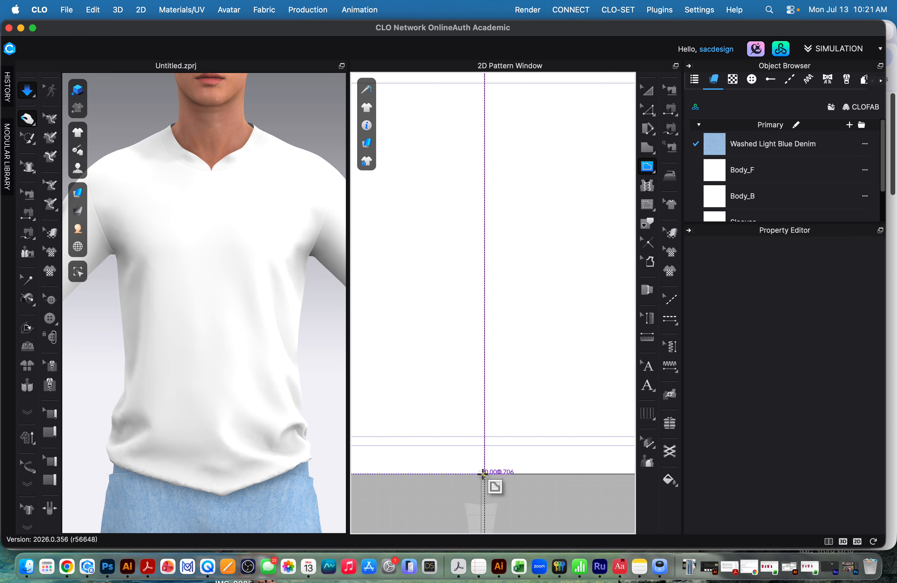
pyautogui.click(483, 473)
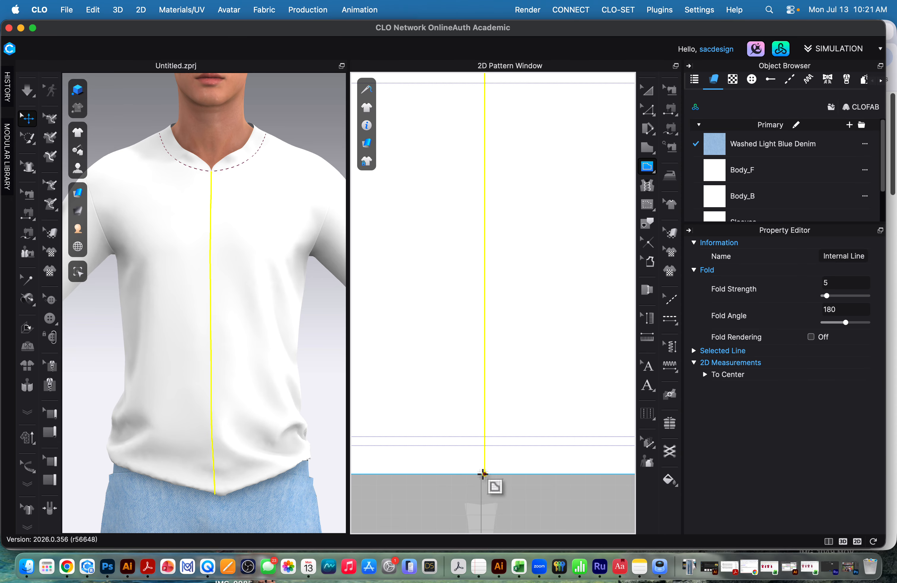
pyautogui.scroll(-8, 486, 479)
pyautogui.scroll(2, 546, 356)
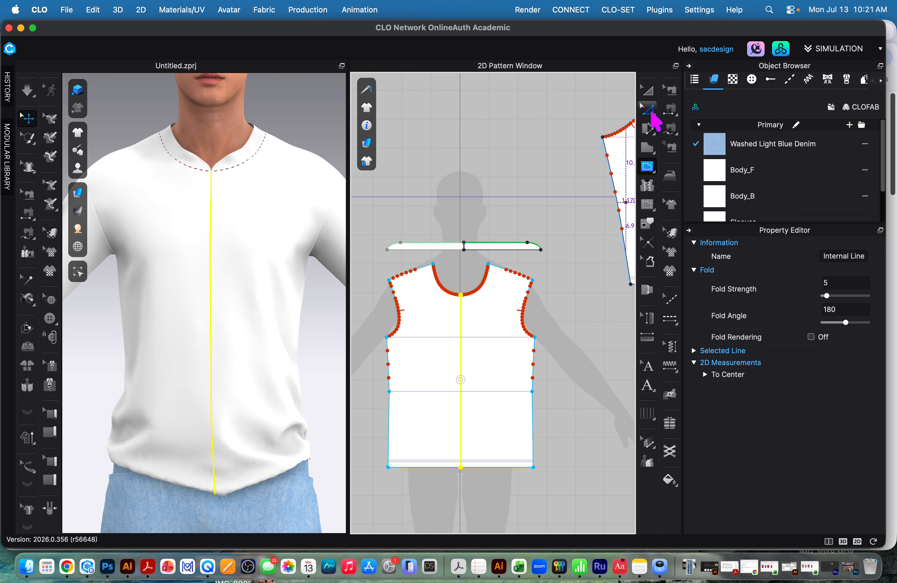
# - Cut the front body pattern apart along the centre internal line without sewing, and simulate the garment briefly
pyautogui.click(650, 112)
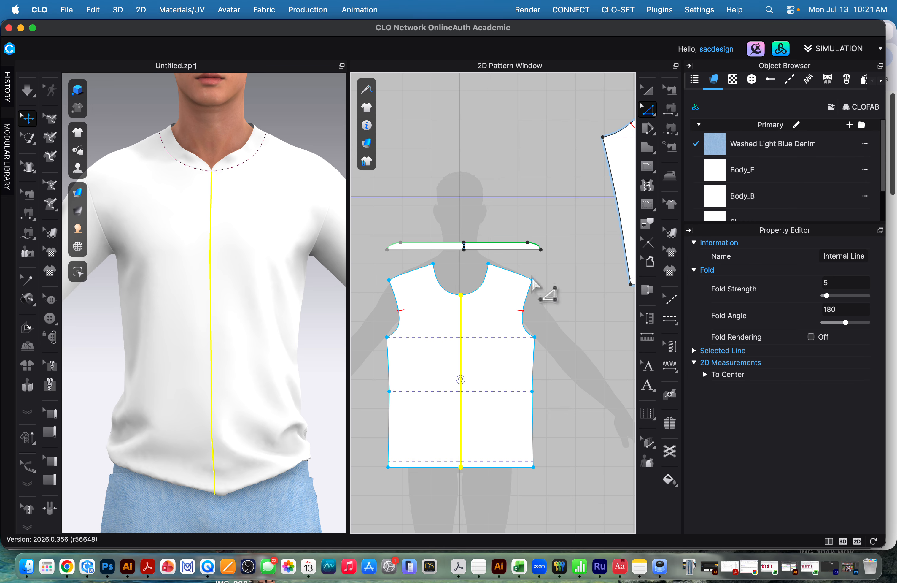
pyautogui.scroll(3, 479, 433)
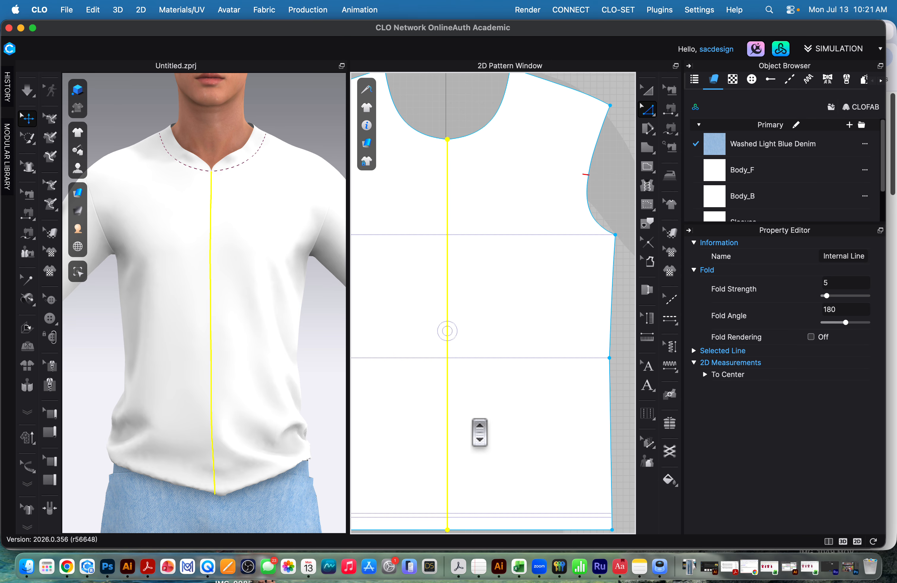
pyautogui.scroll(-3, 480, 432)
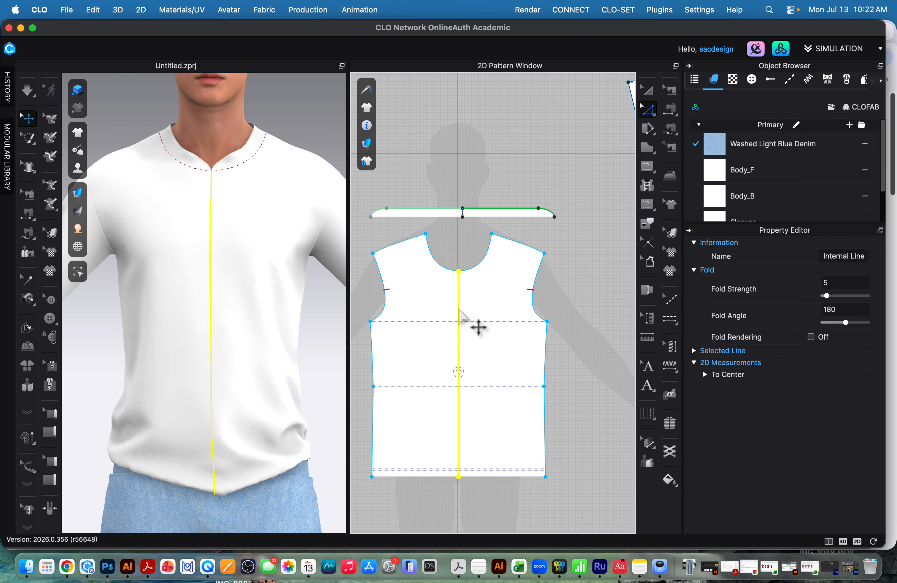
pyautogui.rightClick(459, 314)
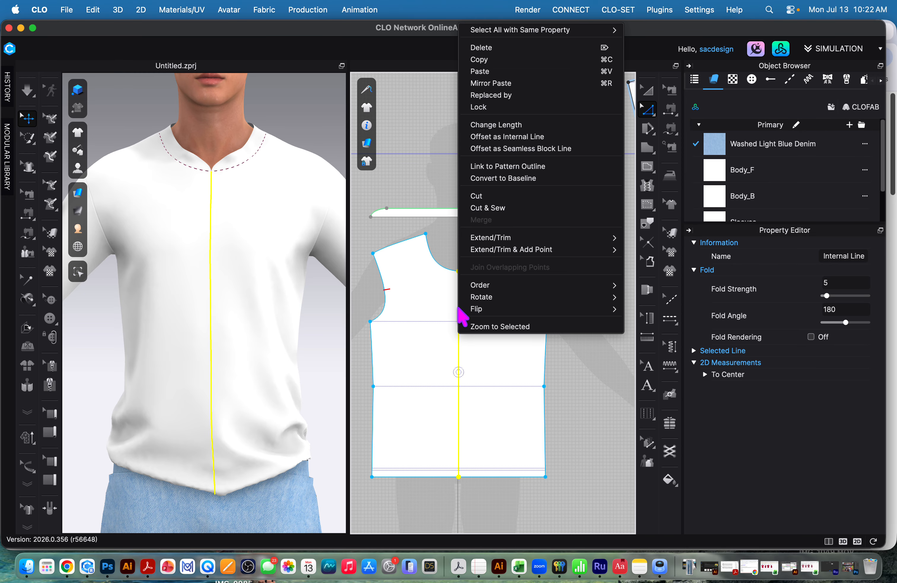
pyautogui.click(476, 197)
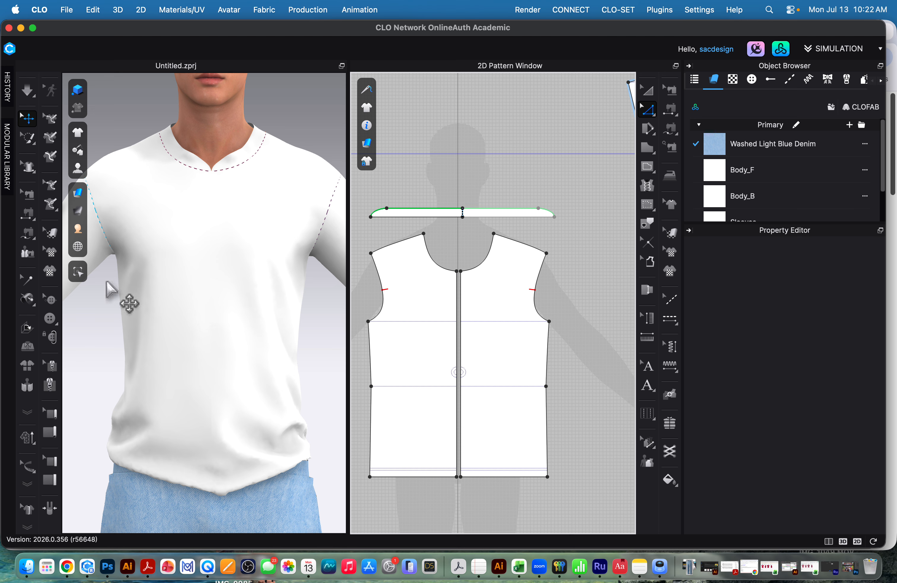
pyautogui.press('space')
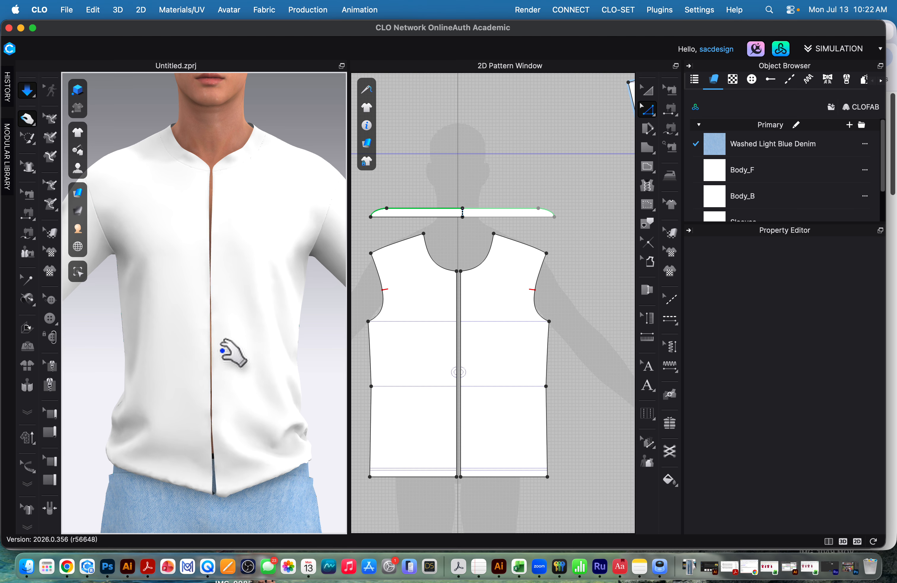
pyautogui.press('space')
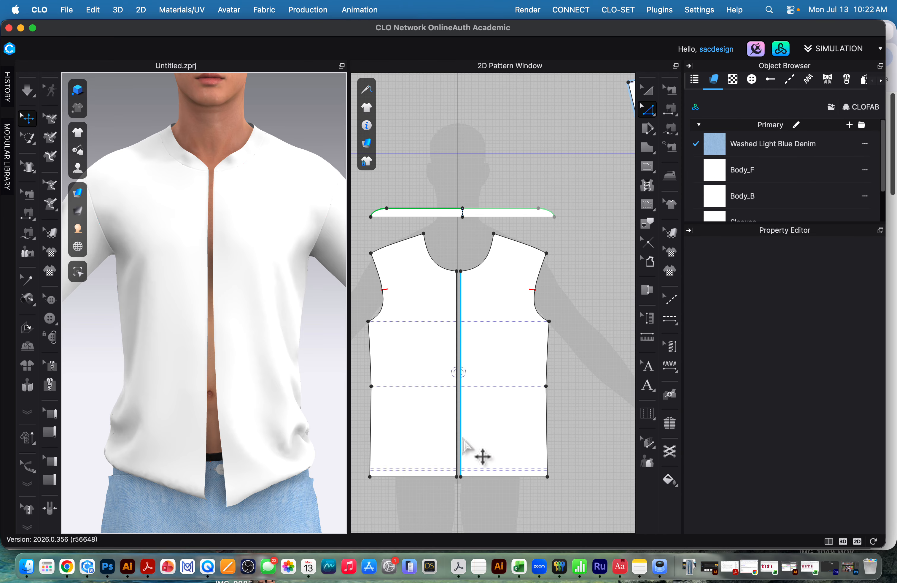
# - Place the first side of a zipper along the left front piece's centre edge, from the neckline corner to the hem corner
pyautogui.scroll(3, 463, 438)
pyautogui.moveTo(462, 437); pyautogui.dragTo(507, 384, button='middle')
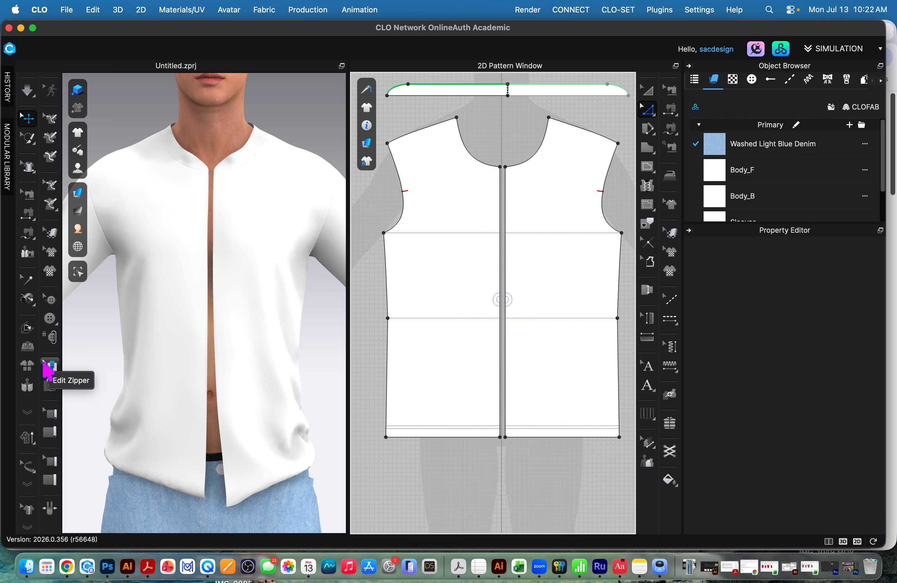
pyautogui.click(48, 390)
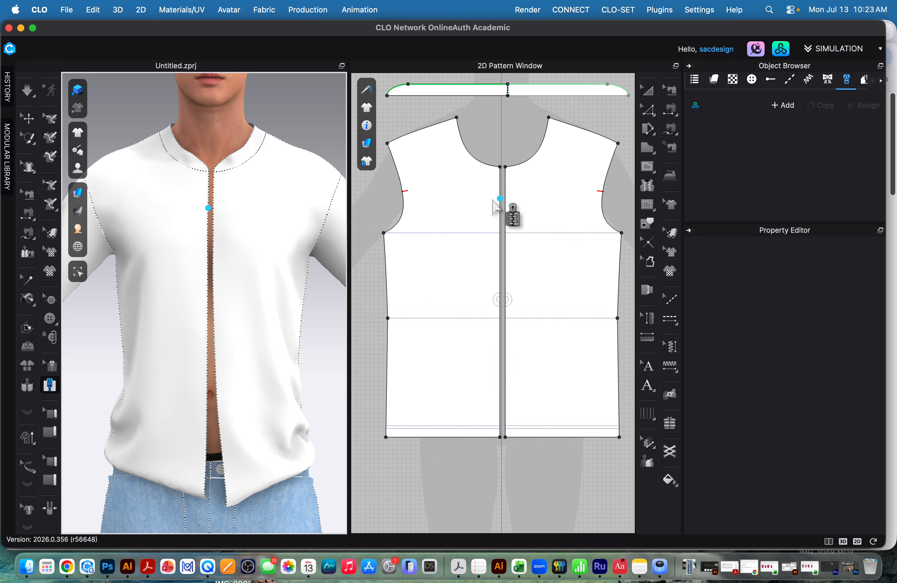
pyautogui.click(498, 167)
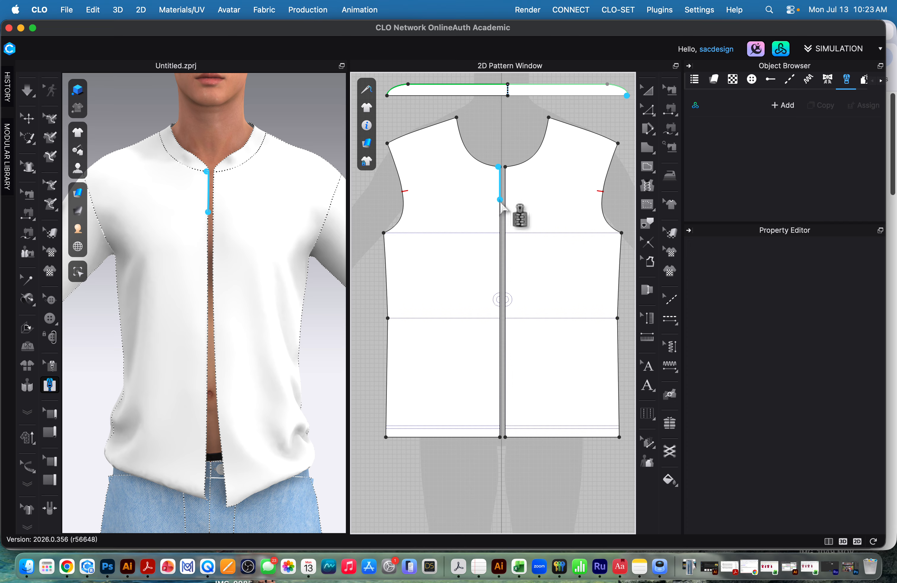
pyautogui.scroll(10, 499, 202)
pyautogui.moveTo(500, 256); pyautogui.dragTo(473, 413, button='middle')
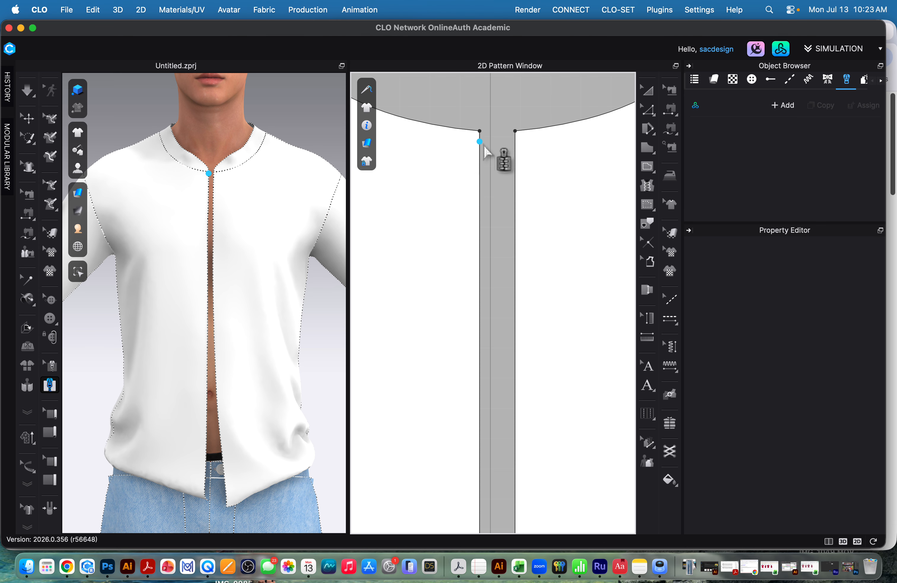
pyautogui.scroll(4, 488, 147)
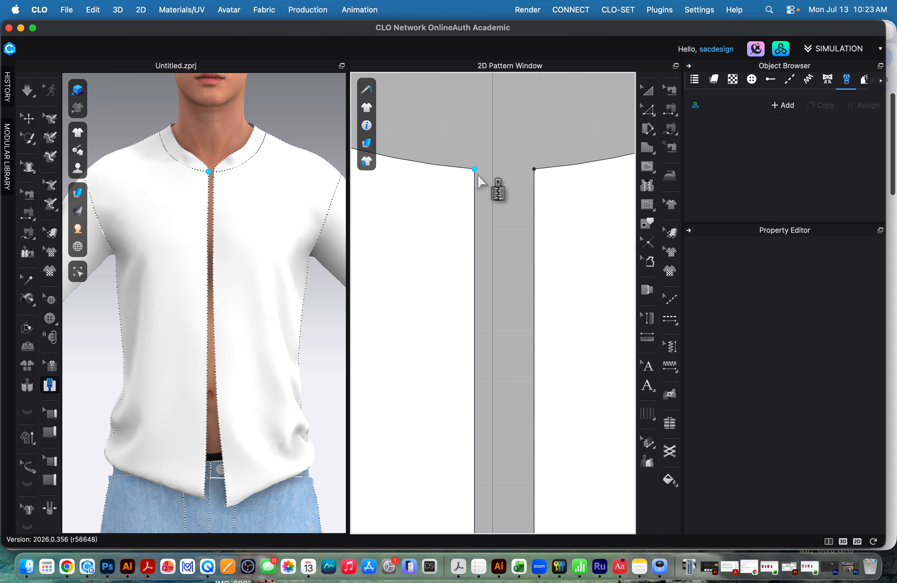
pyautogui.click(478, 176)
pyautogui.scroll(-5, 496, 291)
pyautogui.moveTo(479, 335); pyautogui.dragTo(471, 127, button='middle')
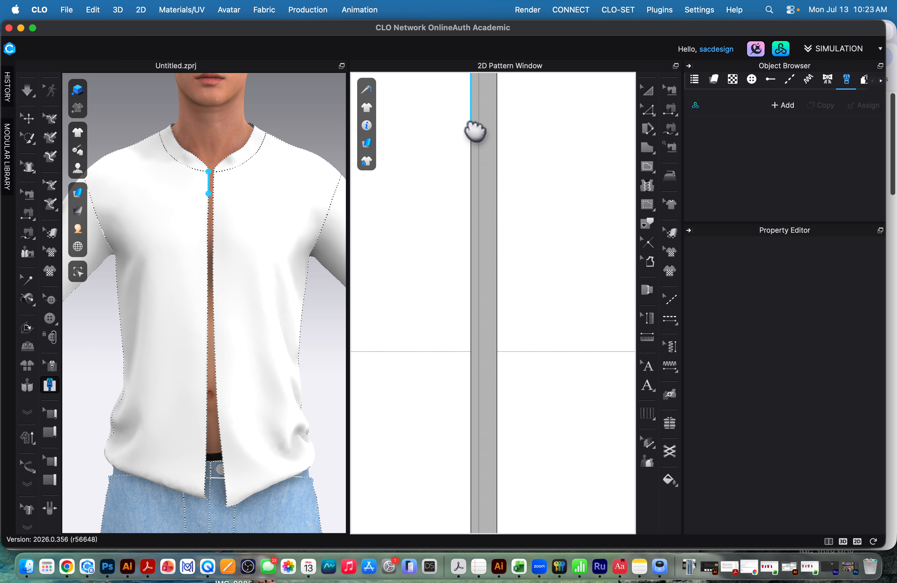
pyautogui.moveTo(459, 465); pyautogui.dragTo(429, 297, button='middle')
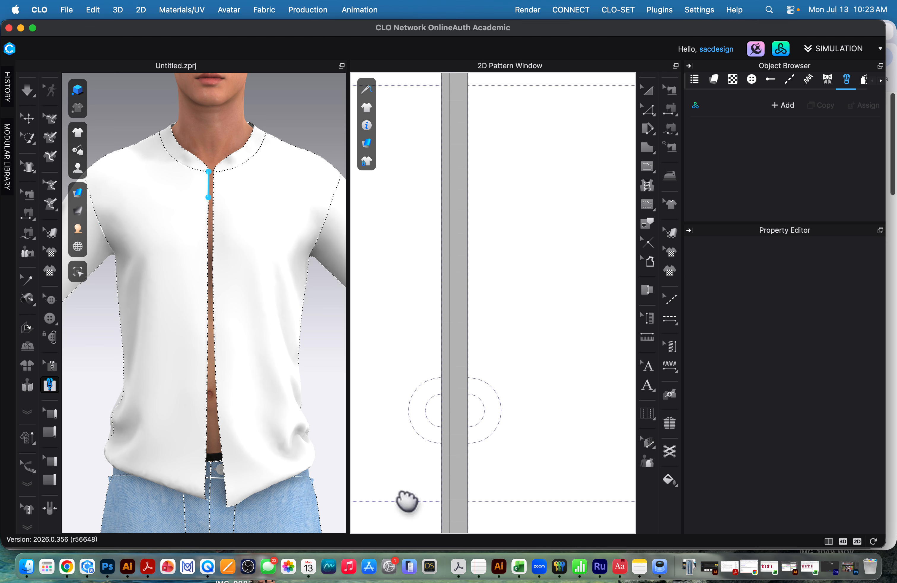
pyautogui.moveTo(407, 502); pyautogui.dragTo(460, 253, button='middle')
pyautogui.scroll(-5, 482, 329)
pyautogui.moveTo(477, 430); pyautogui.dragTo(439, 299, button='middle')
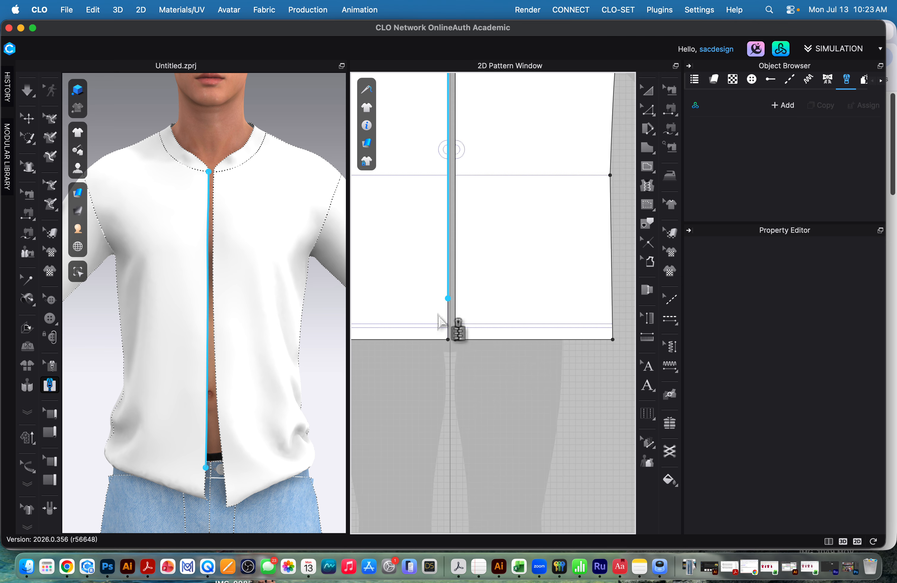
pyautogui.scroll(-4, 448, 371)
pyautogui.scroll(10, 448, 372)
pyautogui.moveTo(479, 262); pyautogui.dragTo(491, 434, button='middle')
pyautogui.scroll(10, 454, 437)
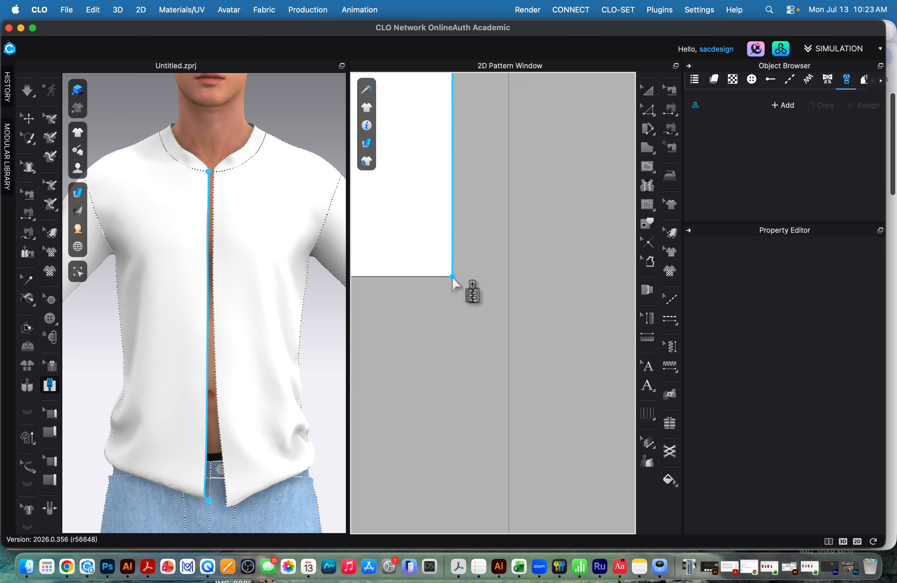
pyautogui.click(453, 276)
# - Place the zipper's second side along the right front piece's centre edge, from the neckline corner to the hem corner
pyautogui.scroll(-5, 483, 295)
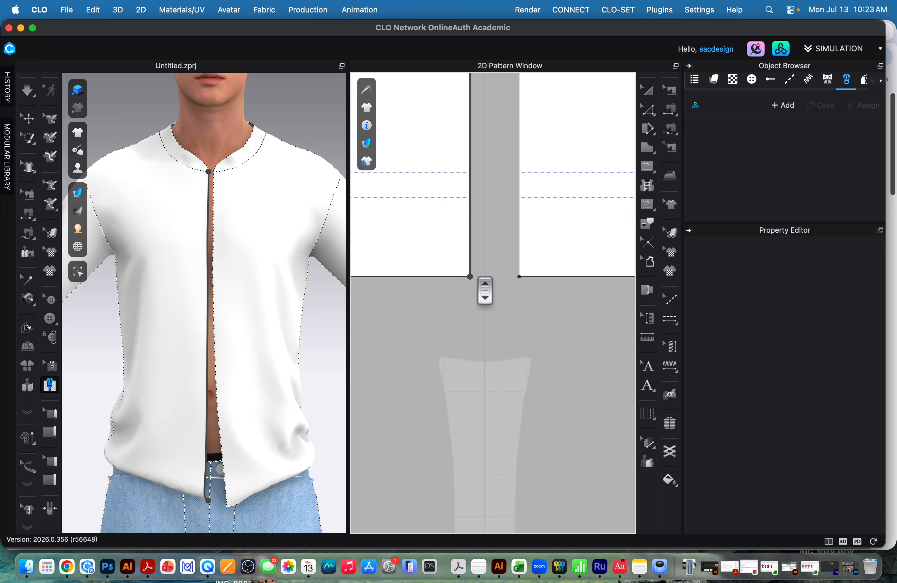
pyautogui.scroll(-5, 477, 269)
pyautogui.moveTo(508, 242); pyautogui.dragTo(486, 529, button='middle')
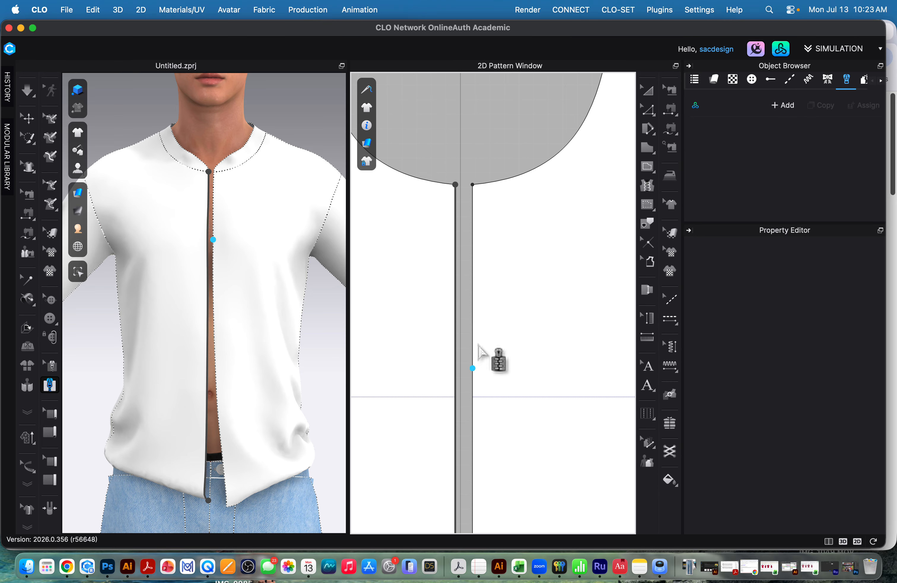
pyautogui.click(473, 185)
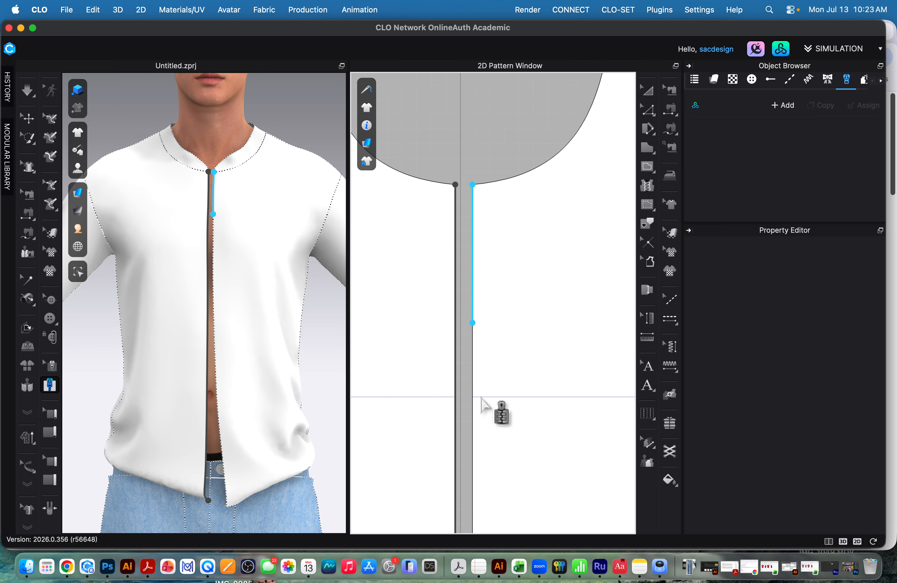
pyautogui.moveTo(491, 416); pyautogui.dragTo(487, 262, button='middle')
pyautogui.moveTo(492, 441); pyautogui.dragTo(487, 233, button='middle')
pyautogui.scroll(3, 473, 446)
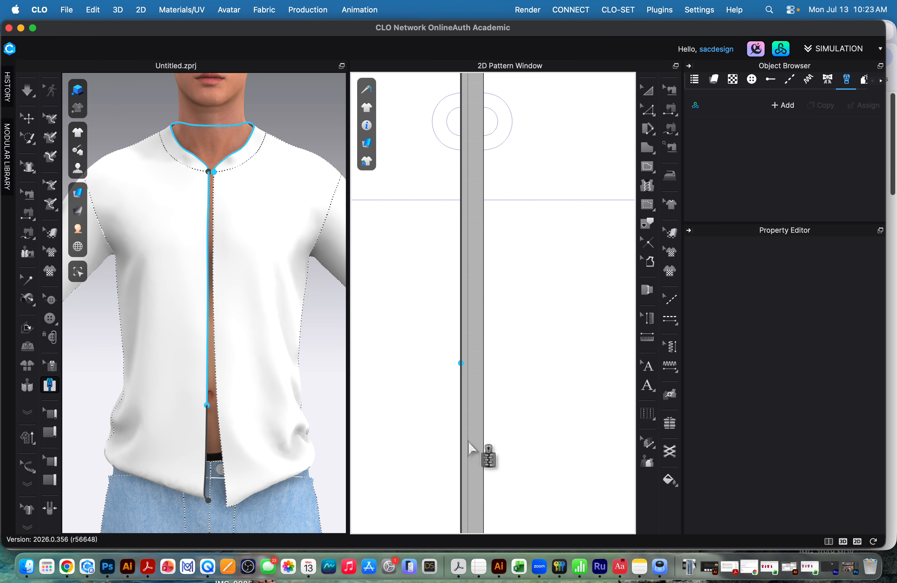
pyautogui.moveTo(476, 386); pyautogui.dragTo(469, 136, button='middle')
pyautogui.scroll(3, 482, 505)
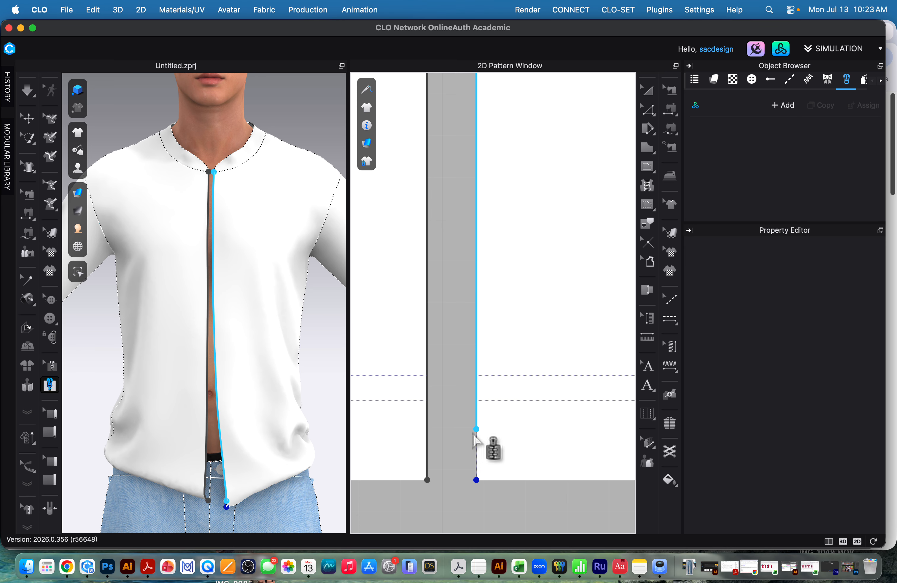
pyautogui.doubleClick(476, 479)
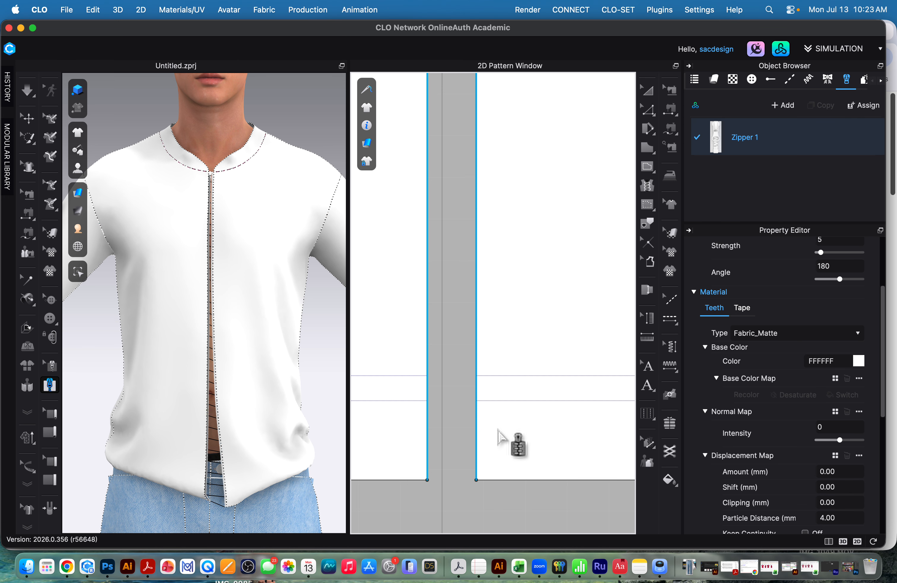
# - Simulate the garment to draw the two front pieces together along the zipper
pyautogui.scroll(5, 172, 286)
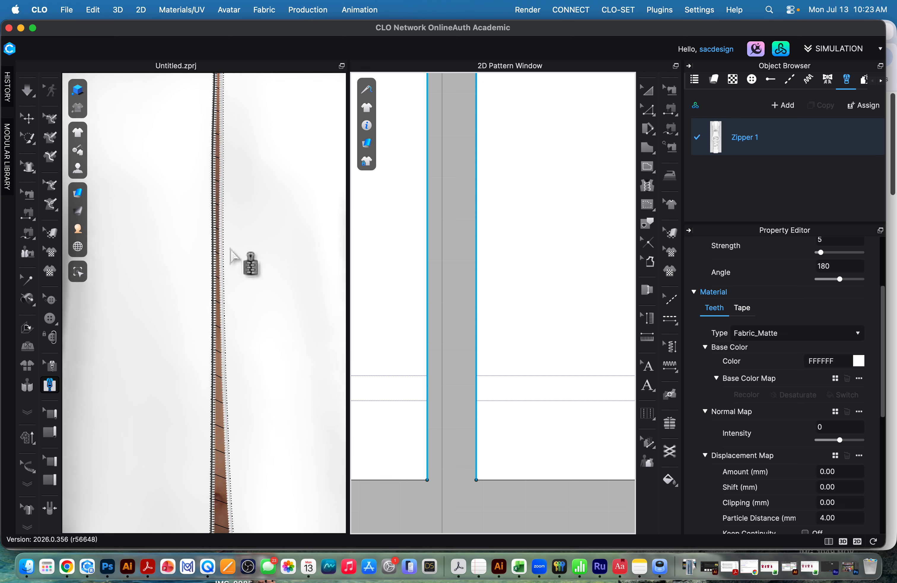
pyautogui.scroll(-4, 234, 256)
pyautogui.scroll(-3, 238, 260)
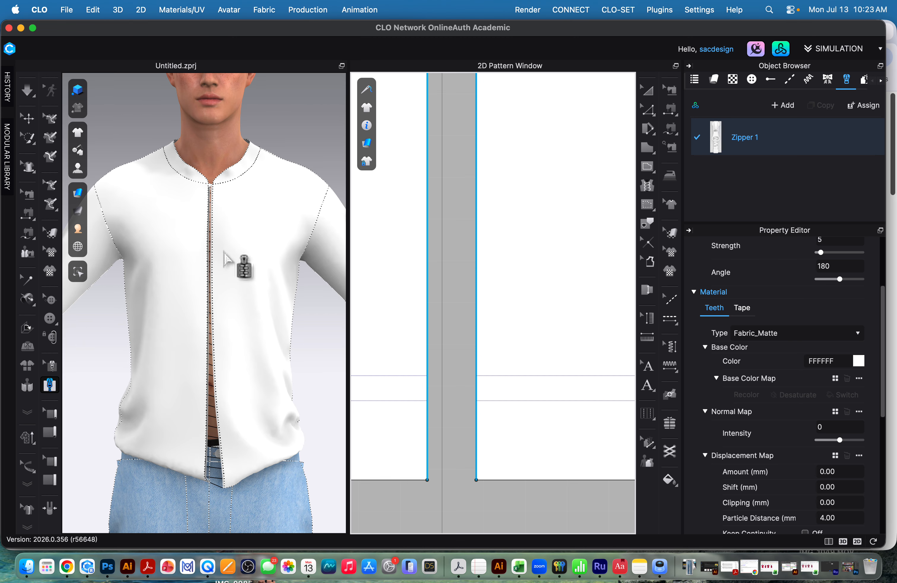
pyautogui.press('space')
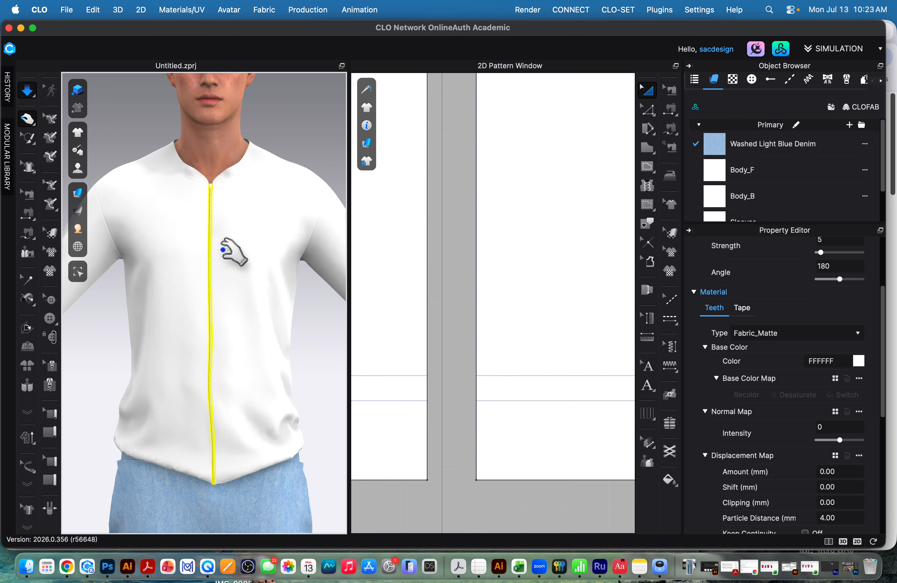
pyautogui.scroll(-3, 227, 254)
pyautogui.scroll(4, 230, 265)
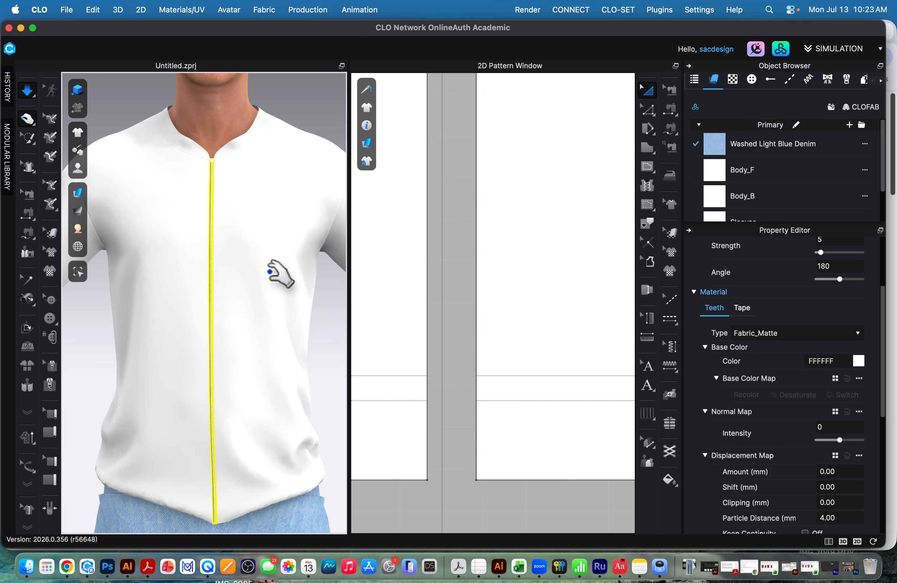
# - Examine the zipper's teeth and tape closely along the centre front between the two body pieces
pyautogui.click(151, 156)
pyautogui.scroll(8, 229, 201)
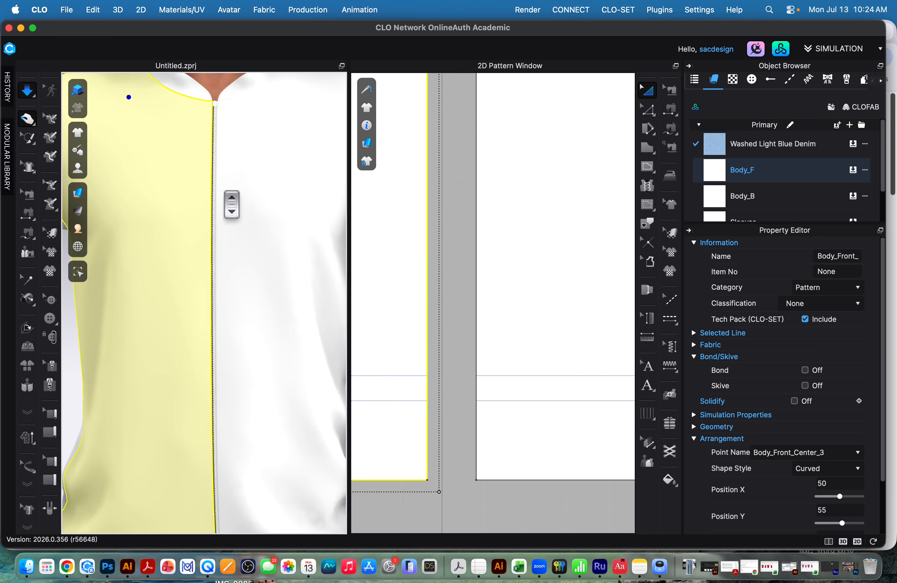
pyautogui.scroll(3, 231, 205)
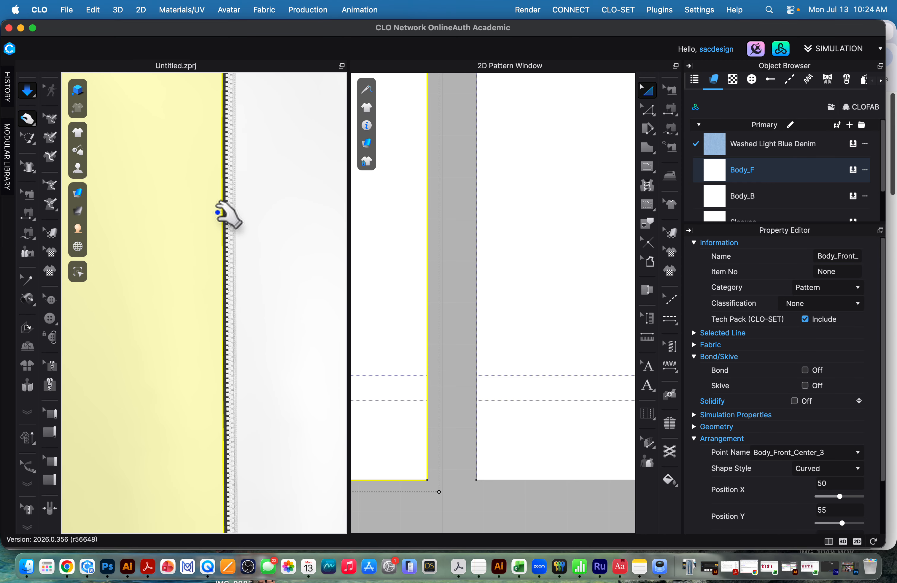
pyautogui.scroll(-3, 227, 217)
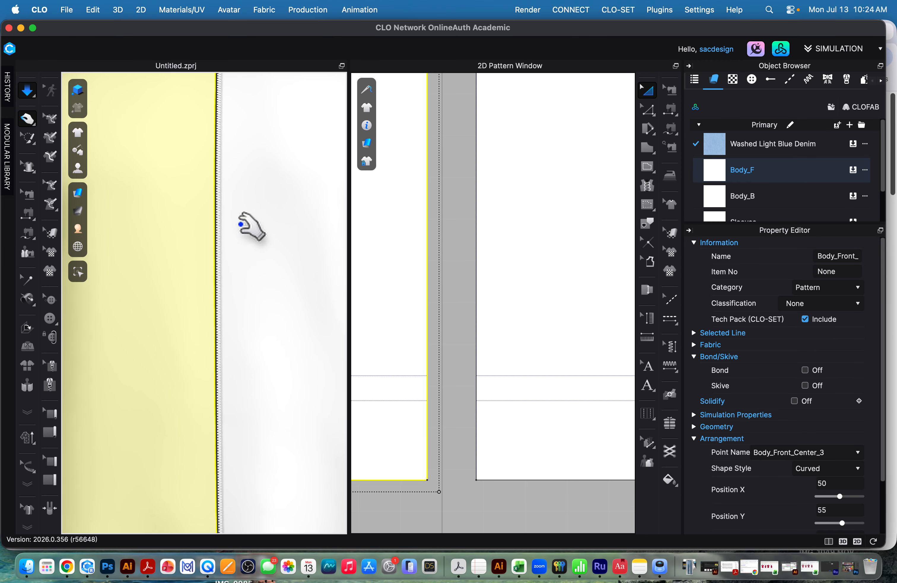
pyautogui.scroll(-4, 469, 251)
pyautogui.scroll(-5, 177, 288)
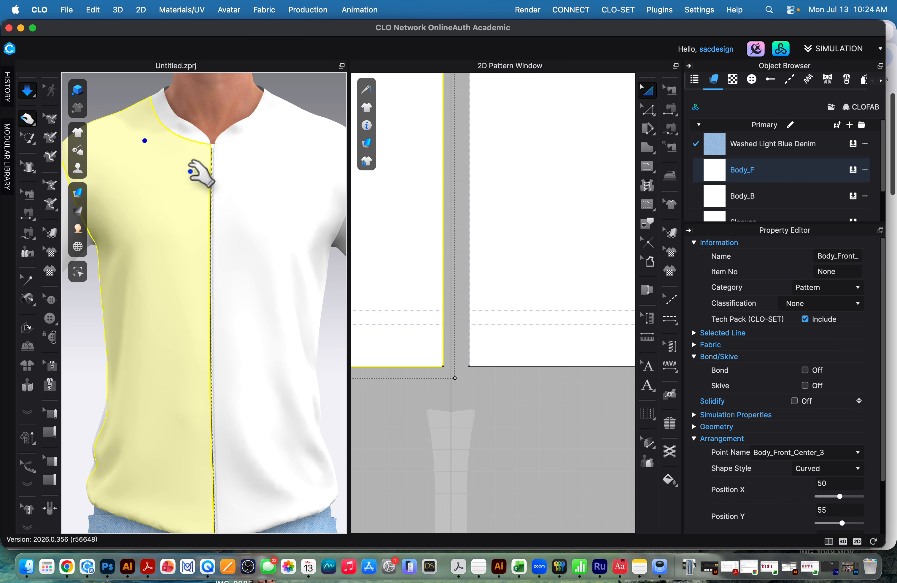
pyautogui.scroll(5, 225, 188)
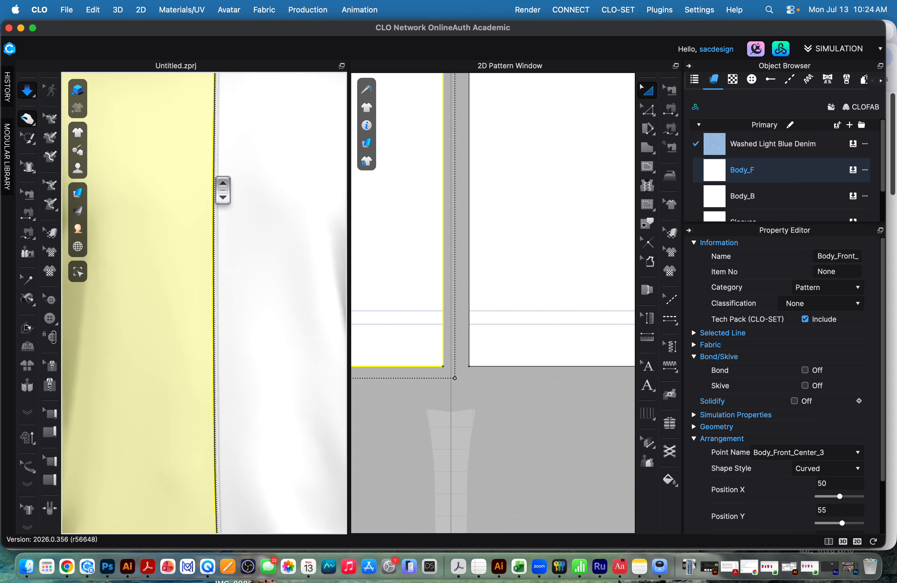
pyautogui.scroll(-5, 222, 192)
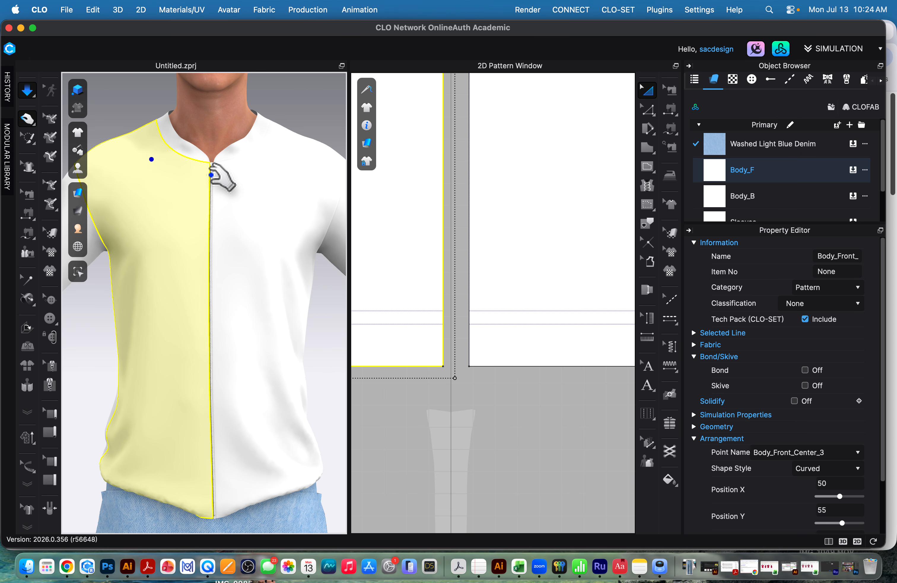
# - Move the zipper slider from the neckline part-way down the centre front with the Select/Move tool
pyautogui.doubleClick(212, 175)
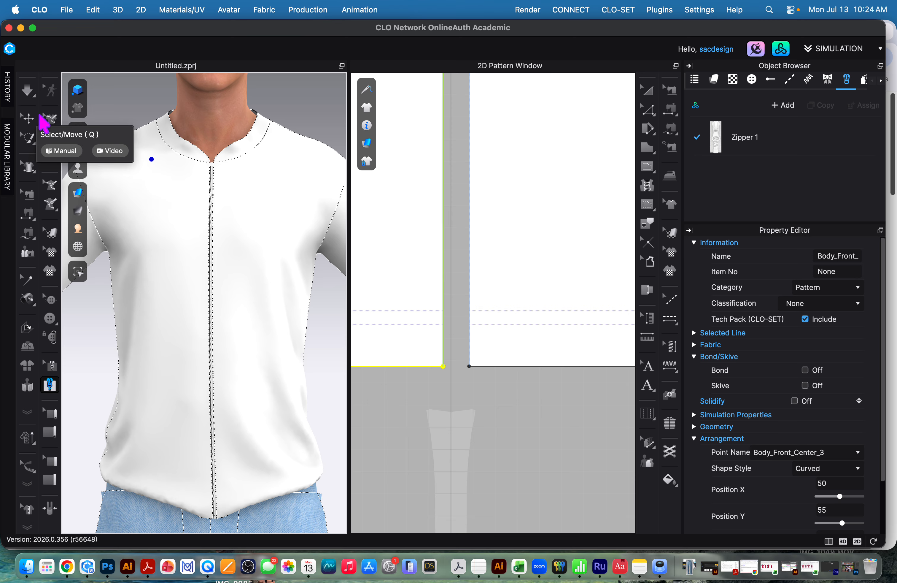
pyautogui.click(28, 119)
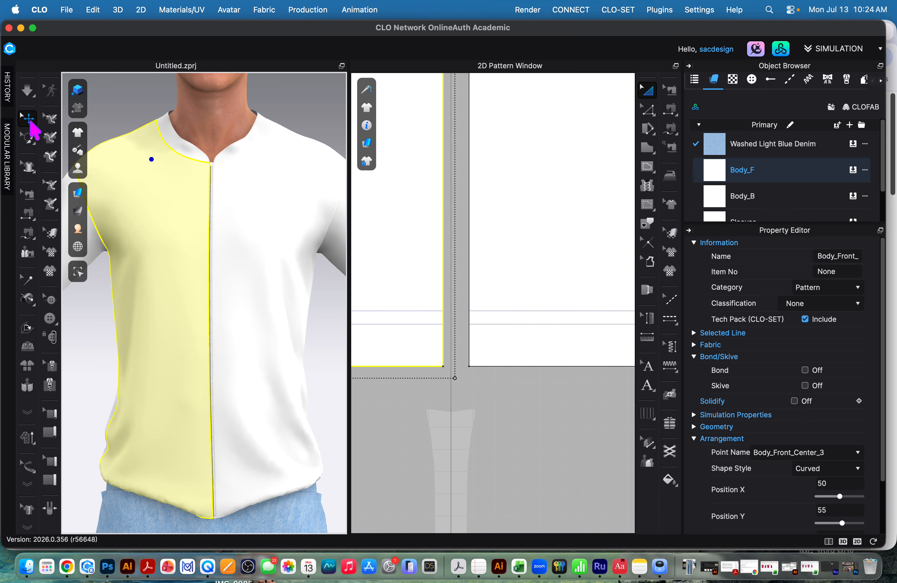
pyautogui.scroll(6, 231, 174)
pyautogui.scroll(-5, 227, 219)
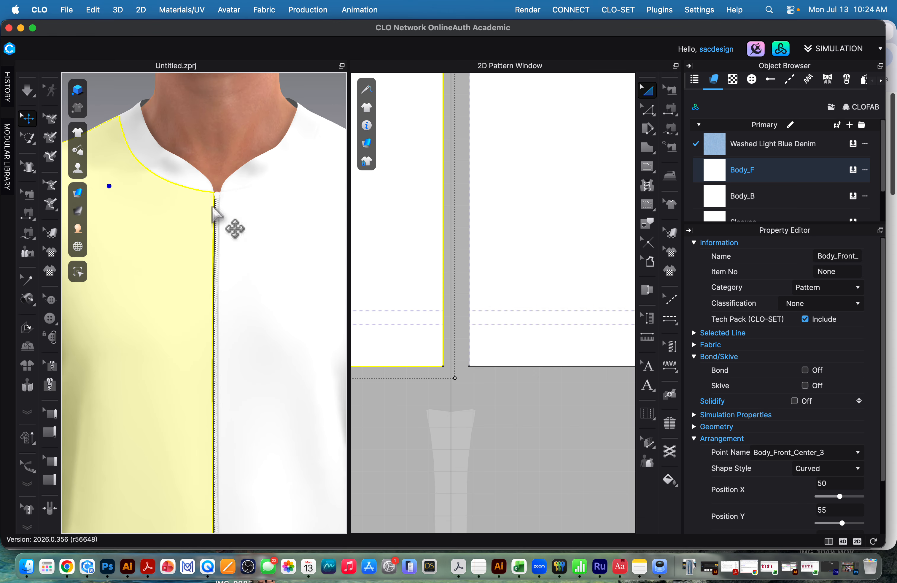
pyautogui.scroll(5, 229, 216)
pyautogui.scroll(5, 224, 231)
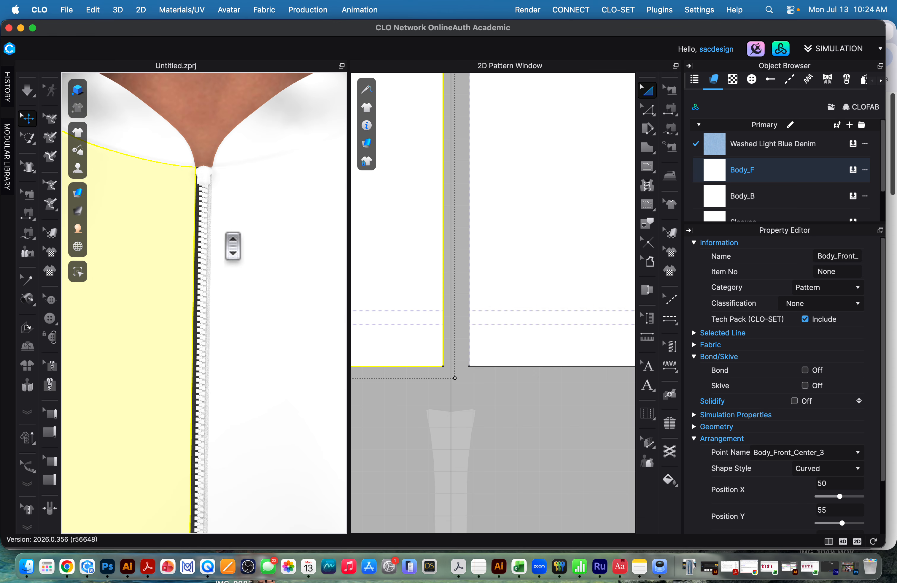
pyautogui.scroll(-2, 224, 227)
pyautogui.click(205, 184)
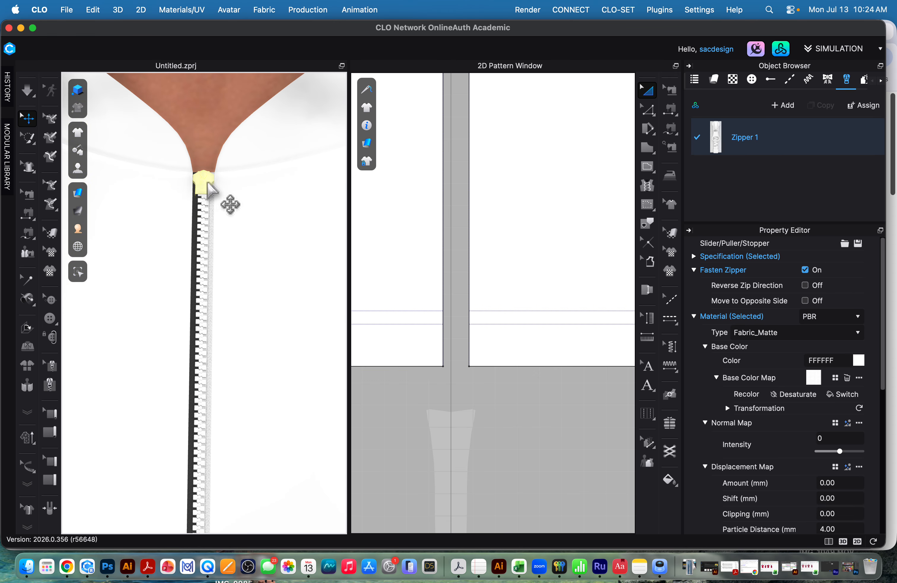
pyautogui.moveTo(204, 184); pyautogui.dragTo(208, 527)
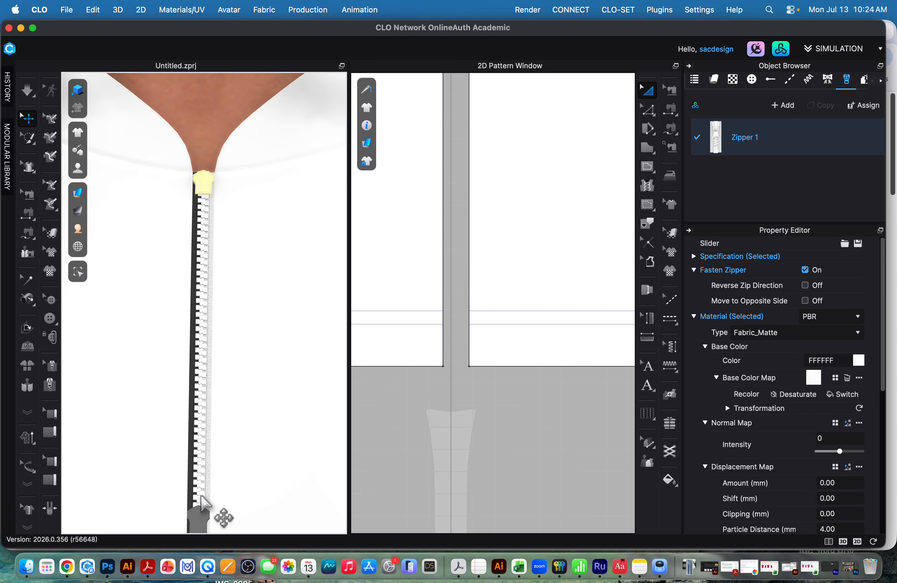
# - Simulate the garment and pull the front piece aside at the neckline to open the zipper above its slider
pyautogui.scroll(-5, 202, 447)
pyautogui.scroll(-1, 202, 445)
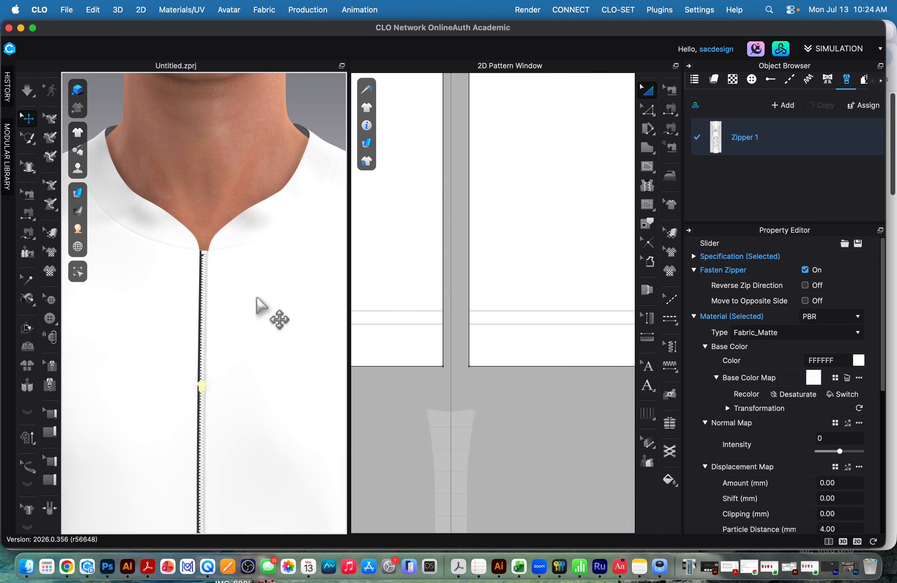
pyautogui.press('space')
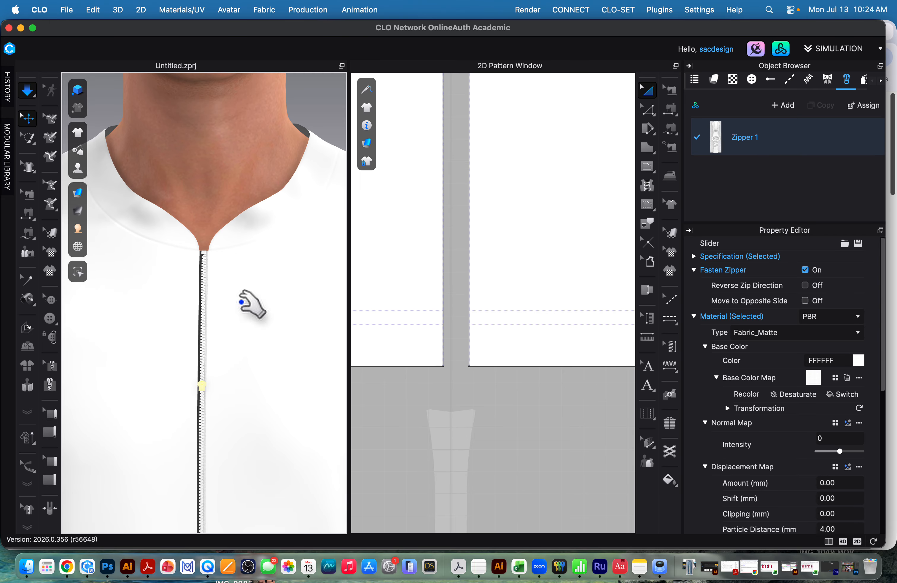
pyautogui.moveTo(289, 226); pyautogui.dragTo(98, 235)
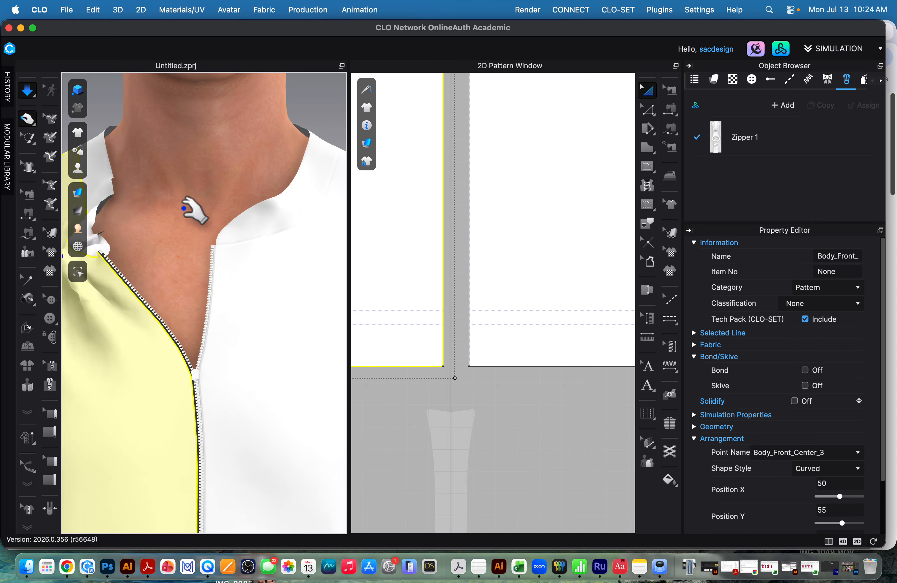
pyautogui.scroll(-5, 265, 257)
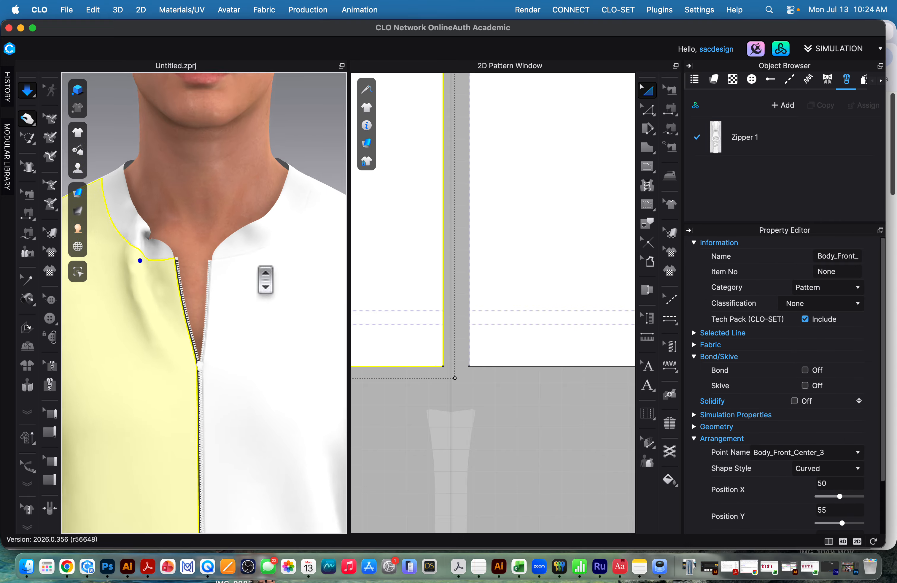
pyautogui.moveTo(107, 253); pyautogui.dragTo(130, 251)
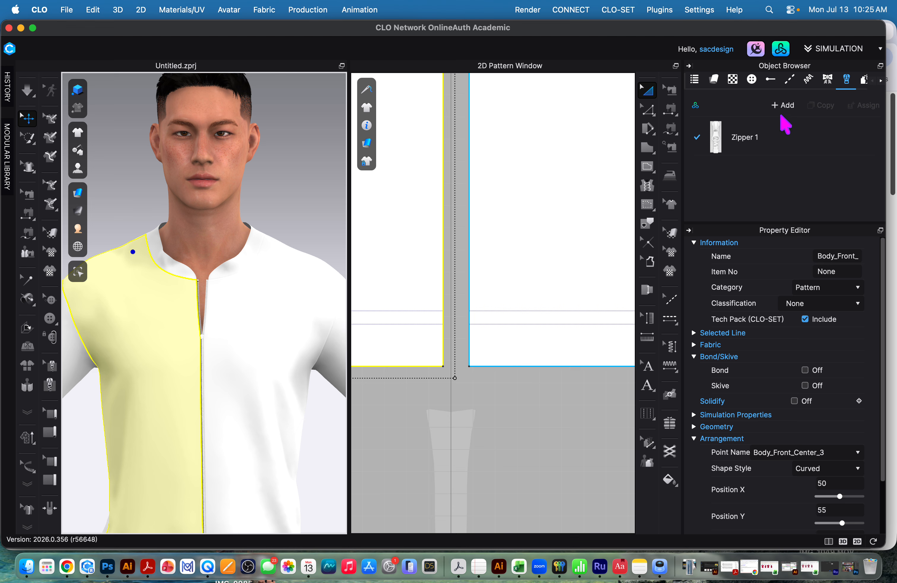
# - Select Zipper 1 and look through the available slider, puller and teeth styles
pyautogui.click(751, 137)
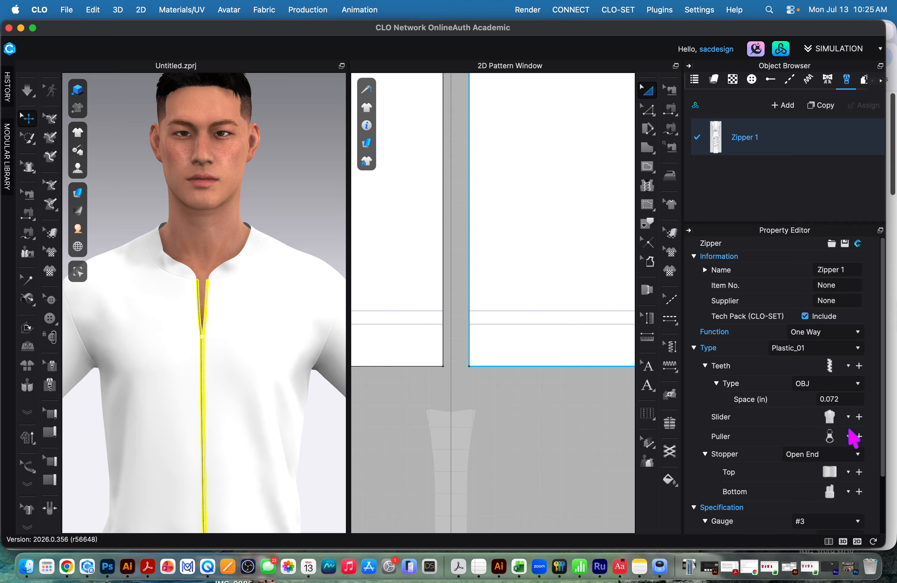
pyautogui.click(849, 419)
pyautogui.click(849, 419)
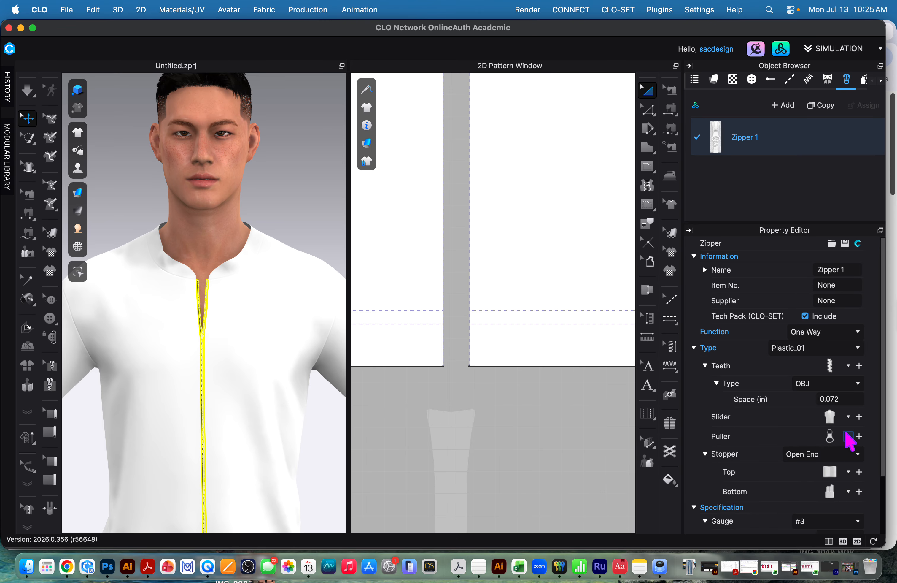
pyautogui.click(849, 437)
pyautogui.click(848, 437)
pyautogui.click(848, 365)
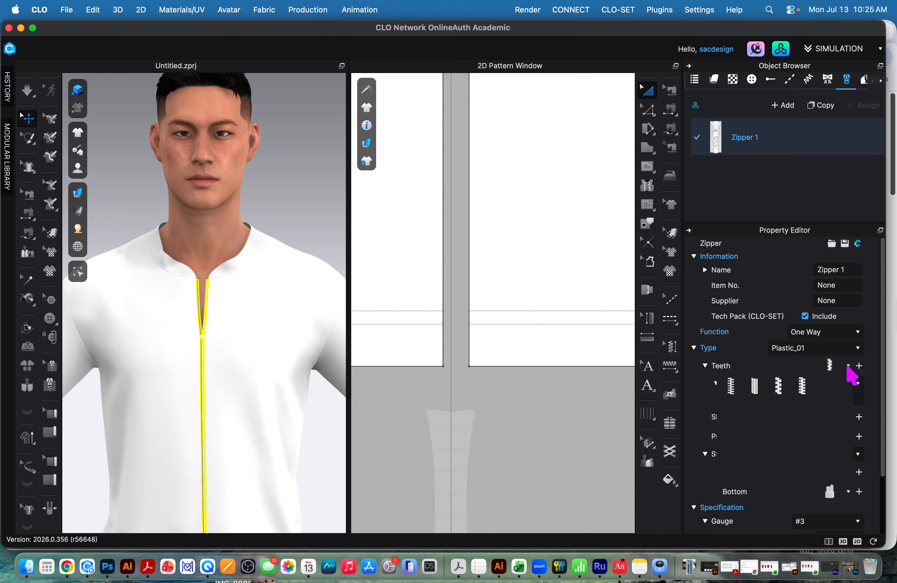
pyautogui.click(849, 366)
# - Review the zipper's type choices and specification settings, and inspect its open upper section up close
pyautogui.click(857, 348)
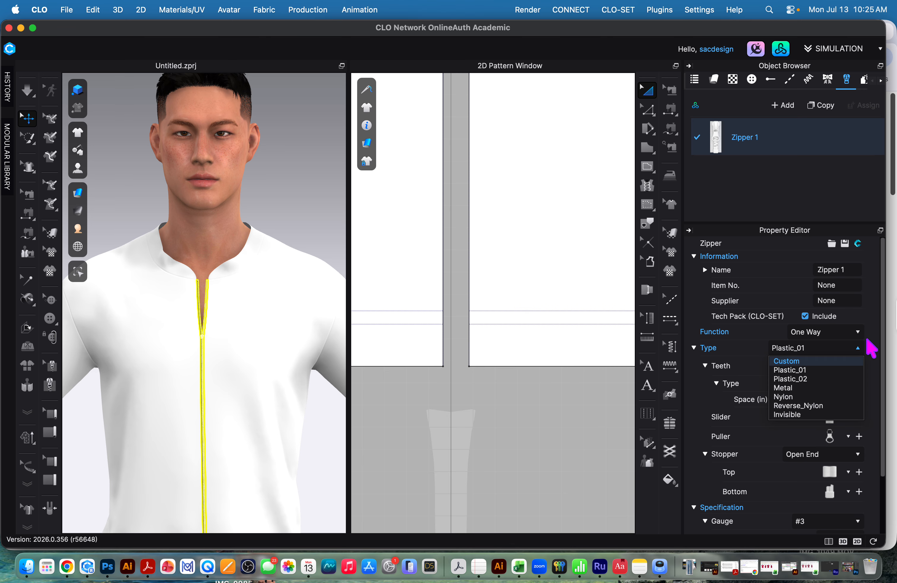
pyautogui.click(858, 347)
pyautogui.scroll(-3, 819, 442)
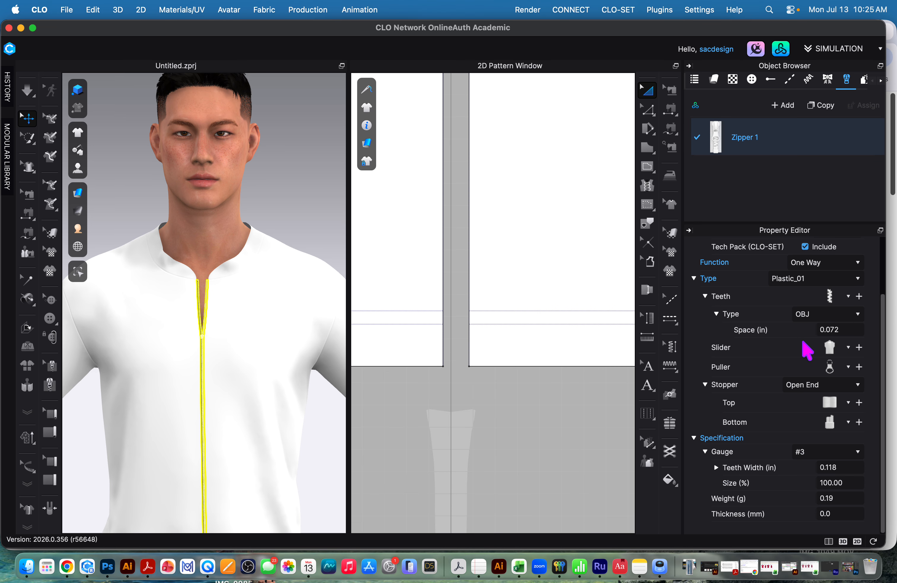
pyautogui.scroll(3, 787, 350)
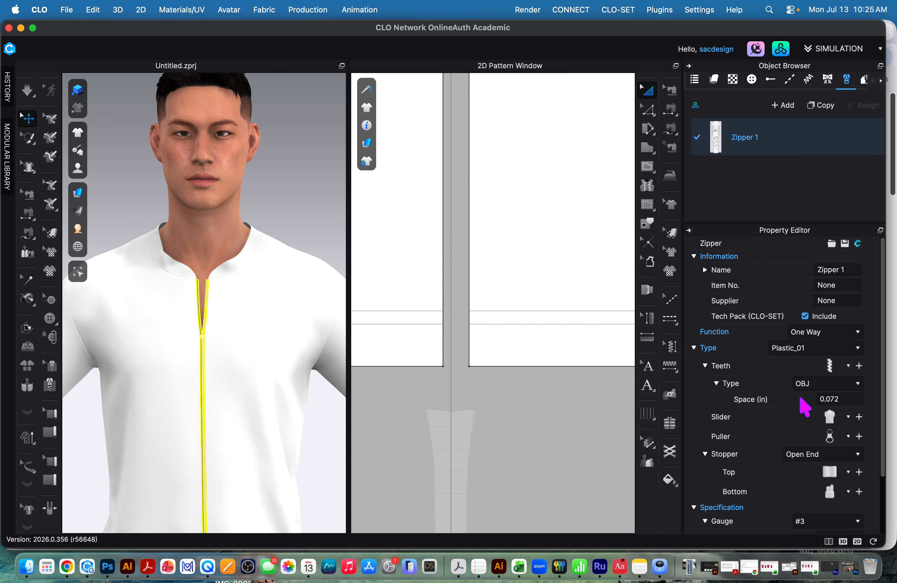
pyautogui.scroll(-3, 800, 397)
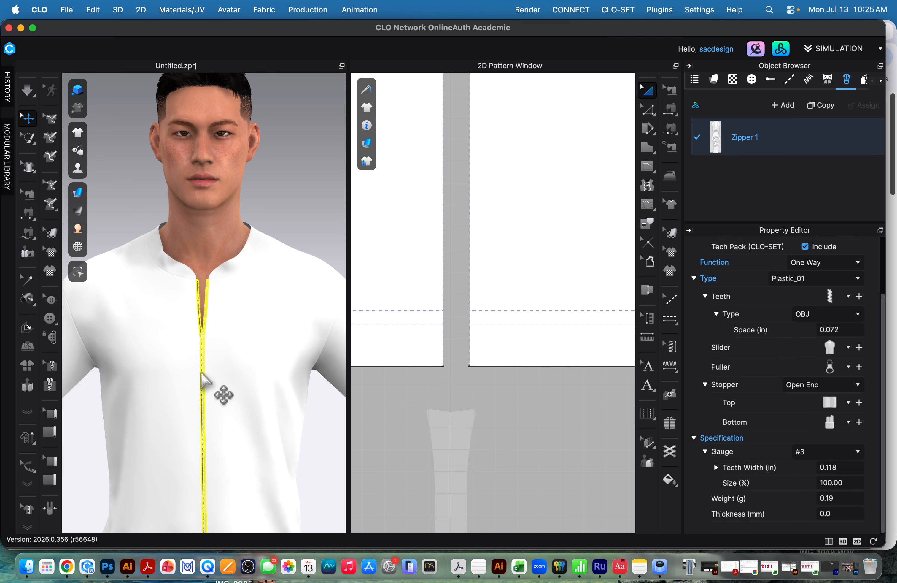
pyautogui.scroll(5, 208, 377)
pyautogui.scroll(8, 212, 382)
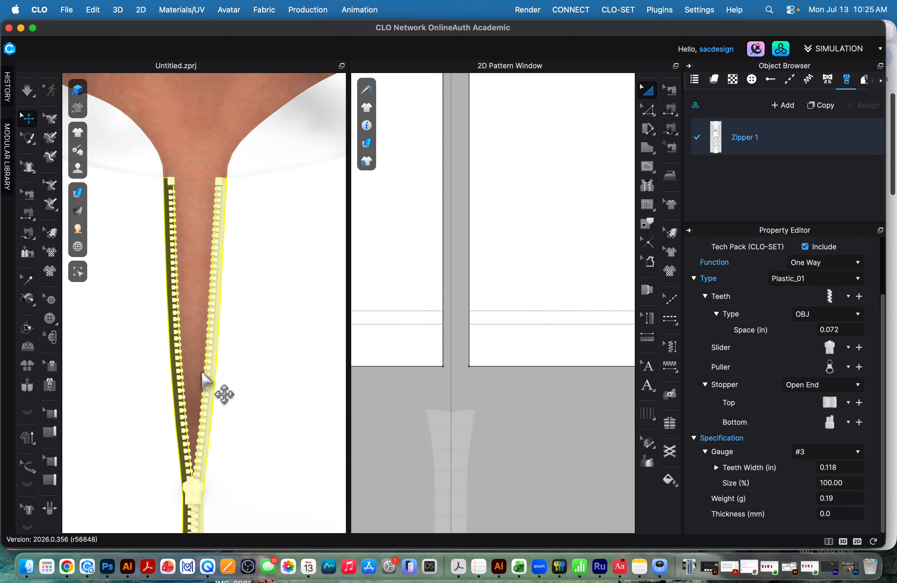
# - Select the zipper on the 3D garment and set the base colour of its teeth to Orange 1
pyautogui.click(260, 272)
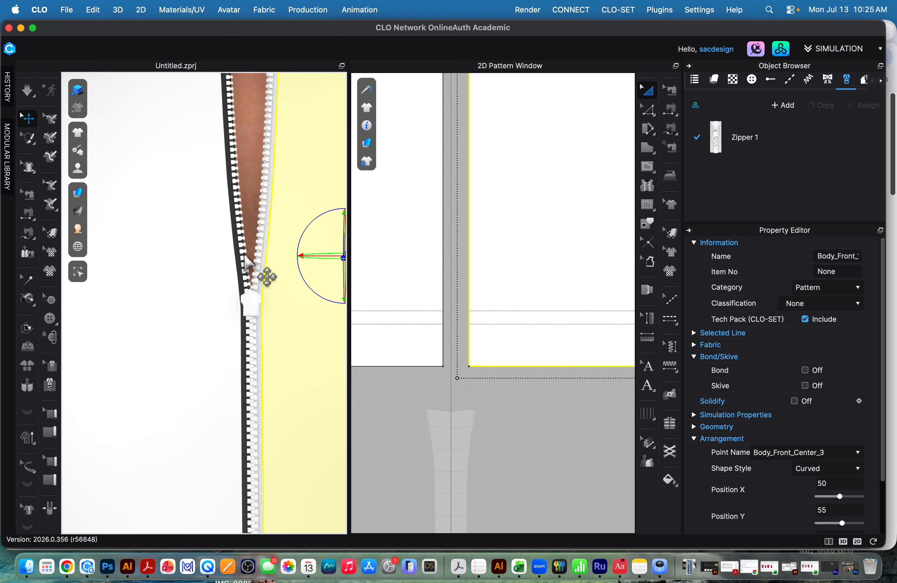
pyautogui.click(246, 257)
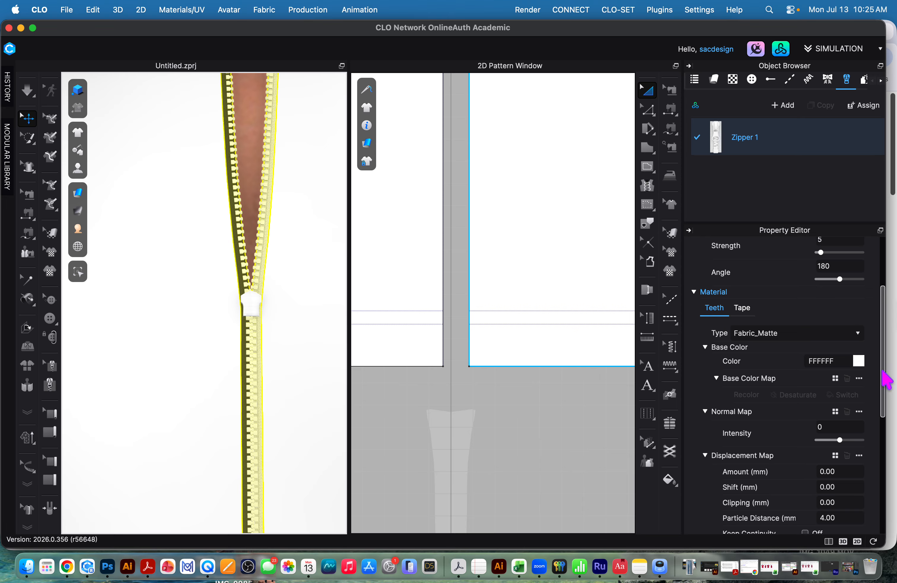
pyautogui.click(742, 310)
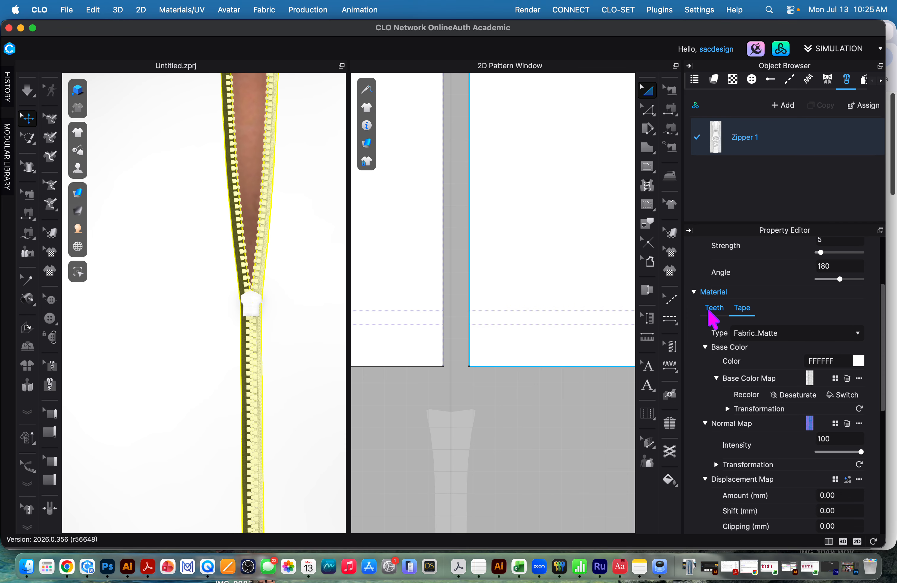
pyautogui.click(711, 310)
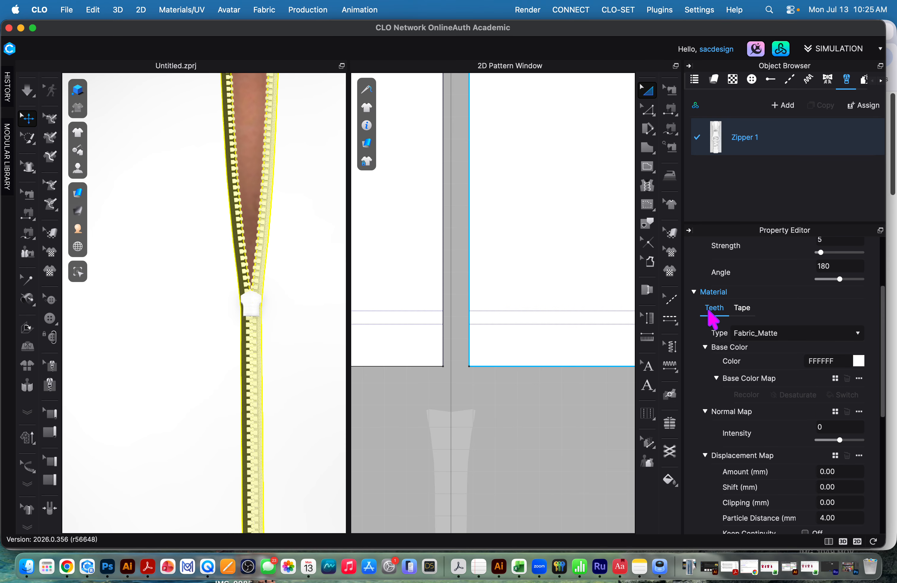
pyautogui.click(858, 362)
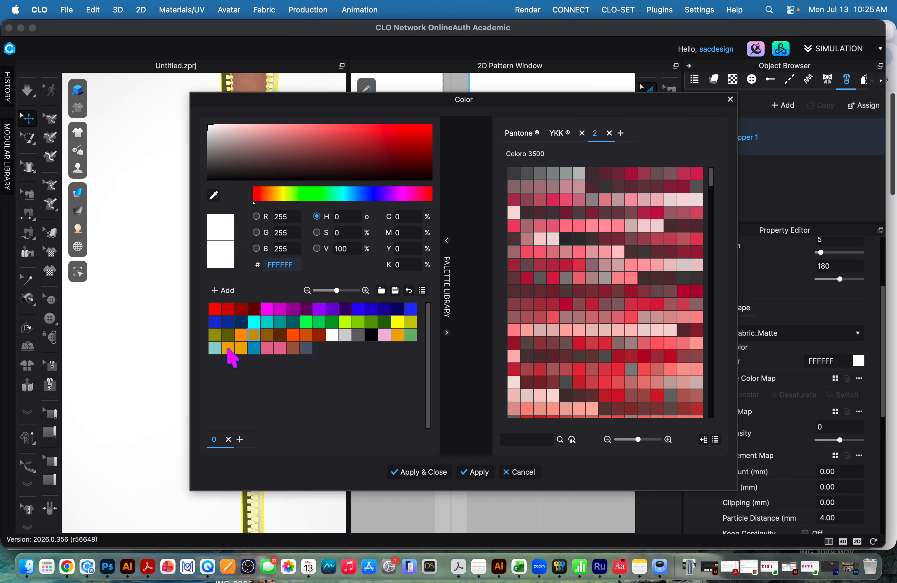
pyautogui.click(239, 335)
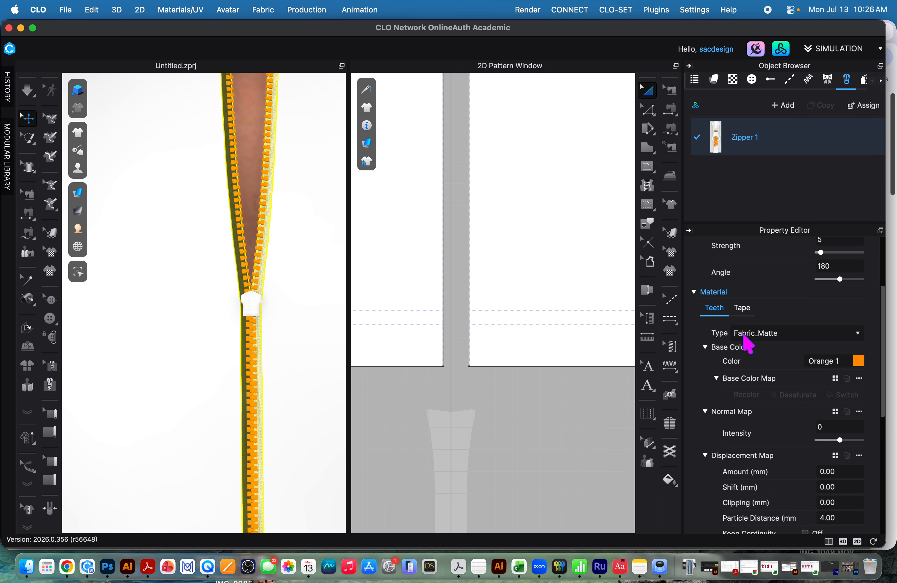
# - Change the zipper teeth's material type to Metal and recolour them Orange 1
pyautogui.click(774, 335)
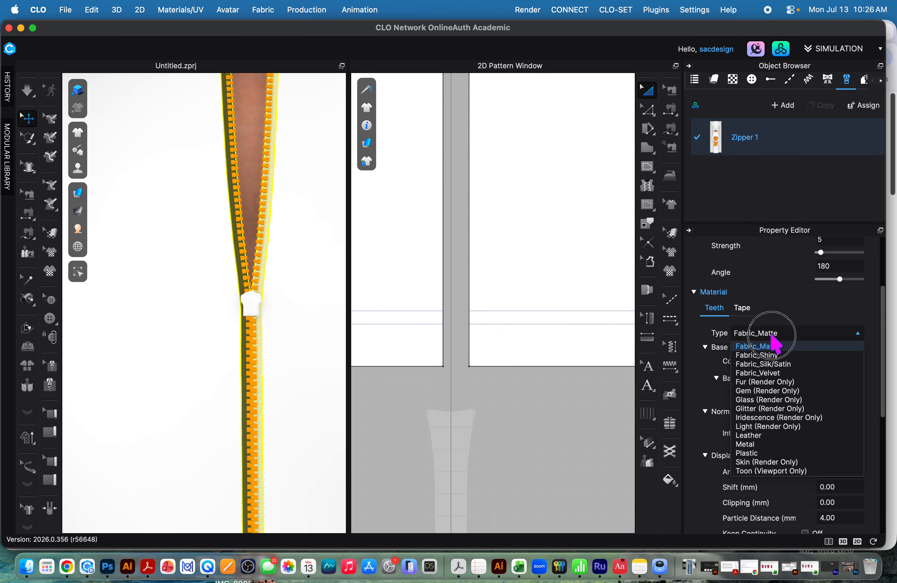
pyautogui.click(764, 445)
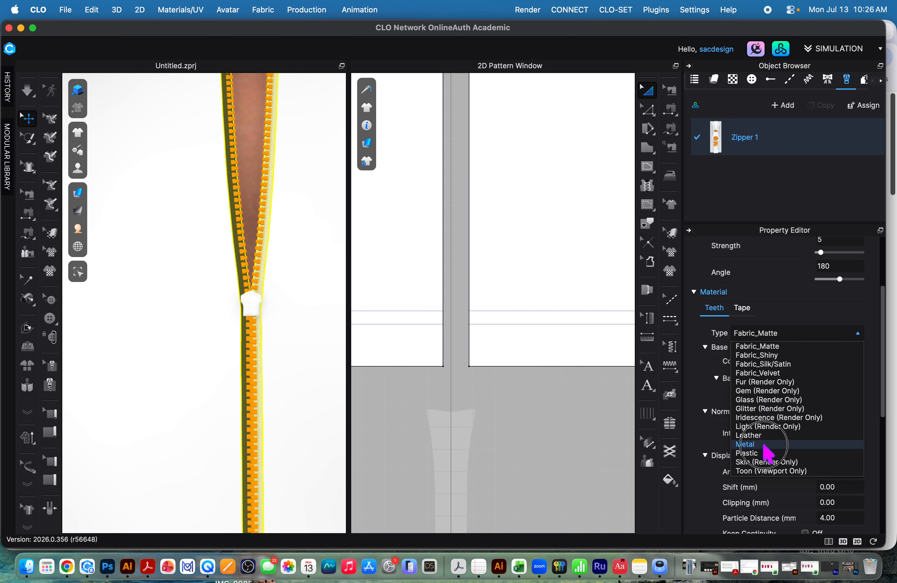
pyautogui.click(759, 446)
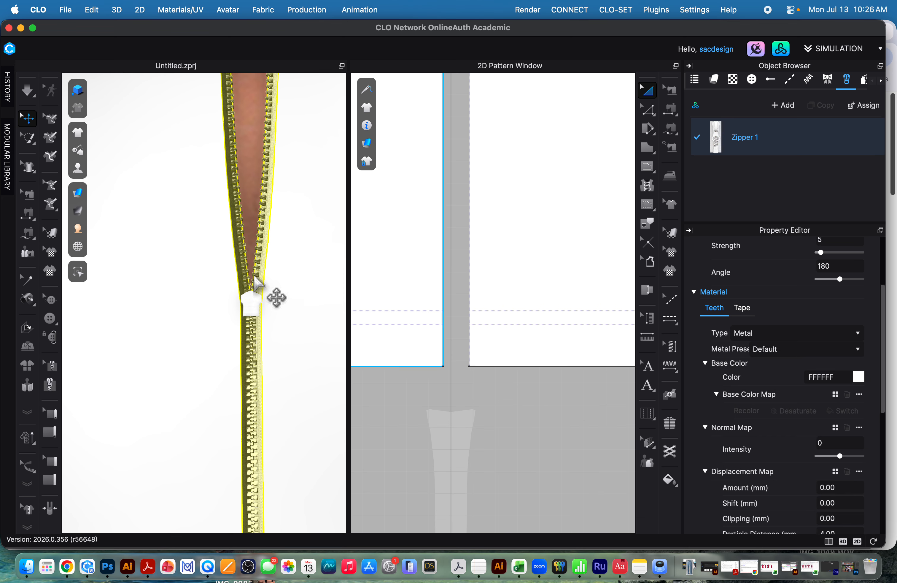
pyautogui.scroll(3, 264, 289)
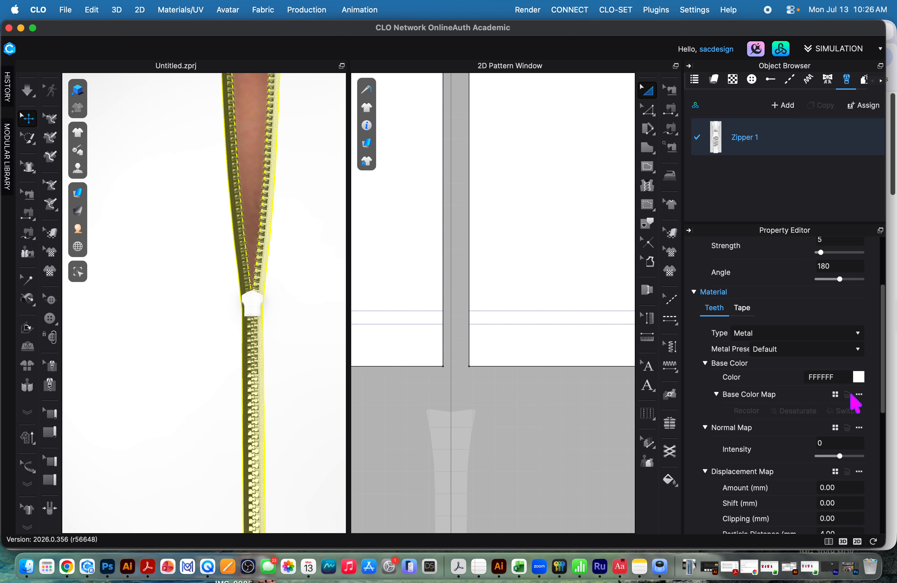
pyautogui.click(860, 378)
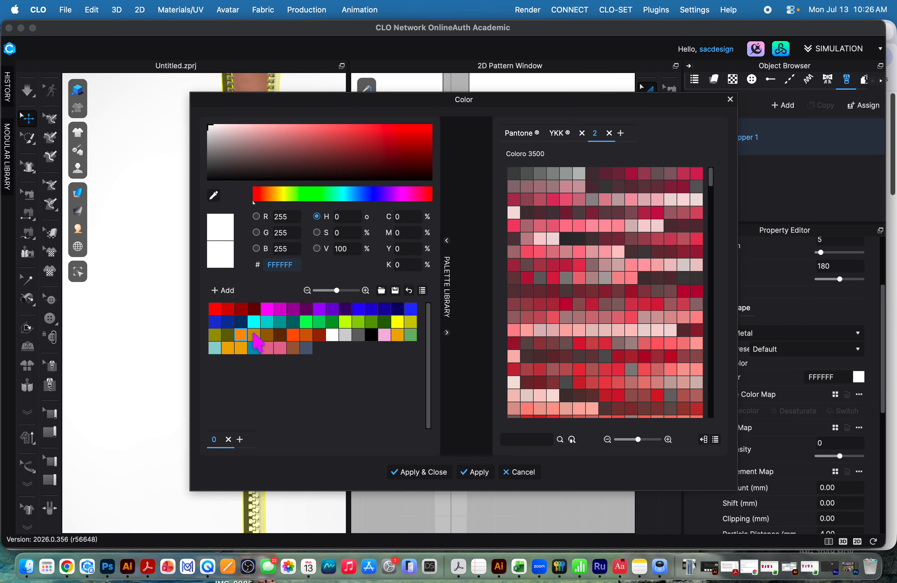
pyautogui.click(241, 335)
pyautogui.click(440, 475)
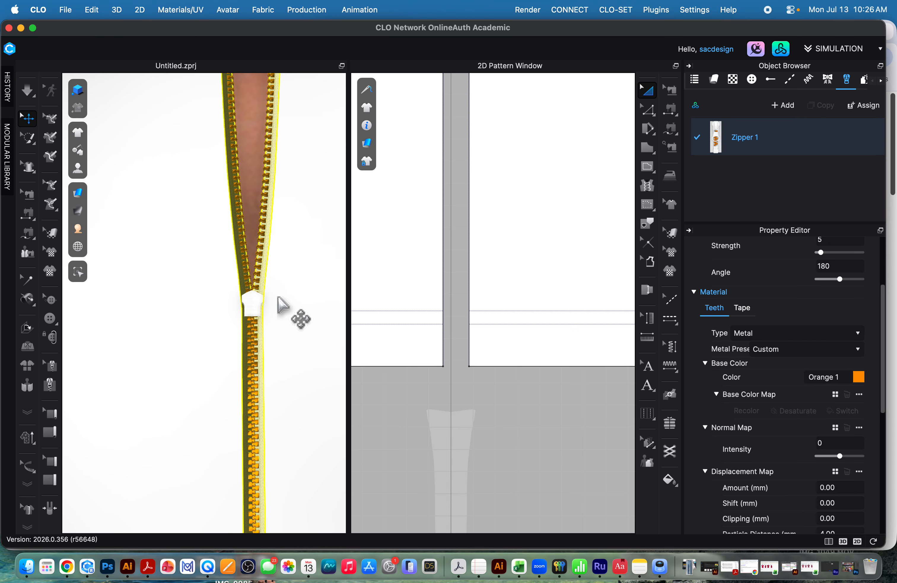
# - Run the simulation and examine the orange metal teeth above and below the zipper slider up close
pyautogui.press('space')
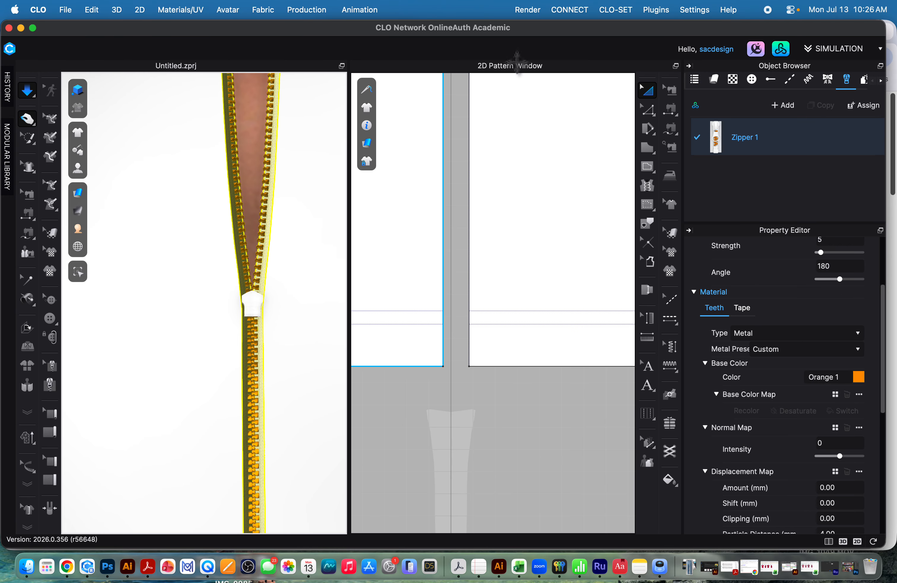
pyautogui.click(528, 11)
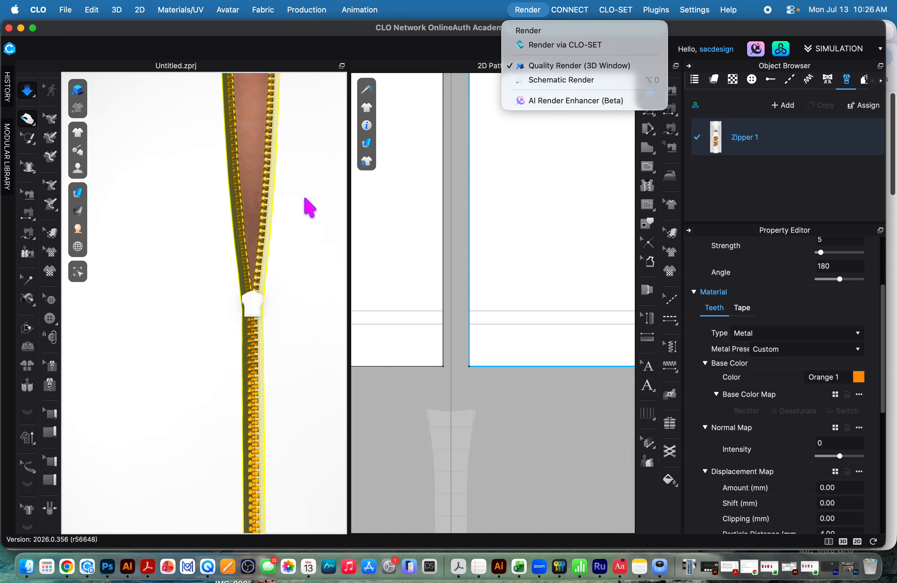
pyautogui.click(293, 250)
pyautogui.moveTo(269, 345)
pyautogui.mouseDown(button='right')
pyautogui.moveTo(208, 379)
pyautogui.moveTo(274, 346)
pyautogui.mouseUp(button='right')
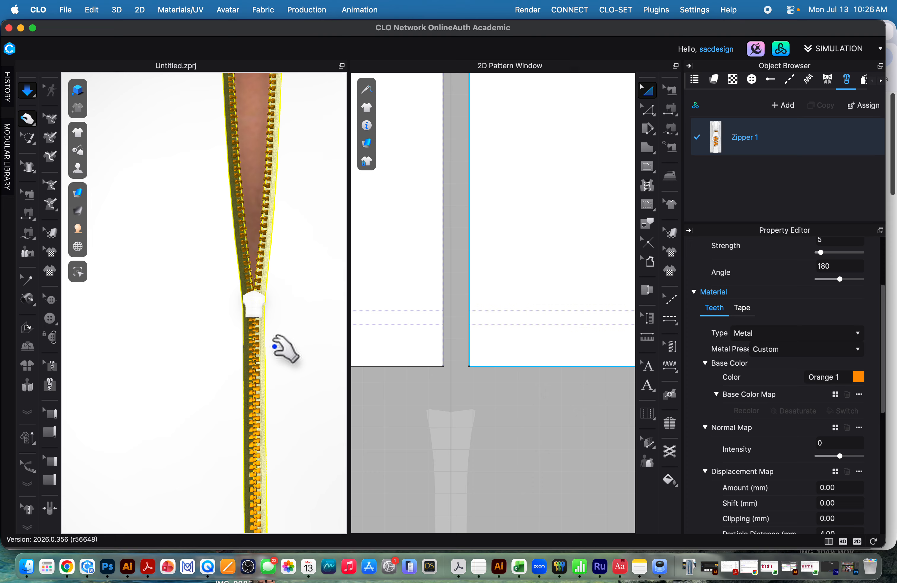
pyautogui.click(220, 365)
pyautogui.scroll(5, 318, 382)
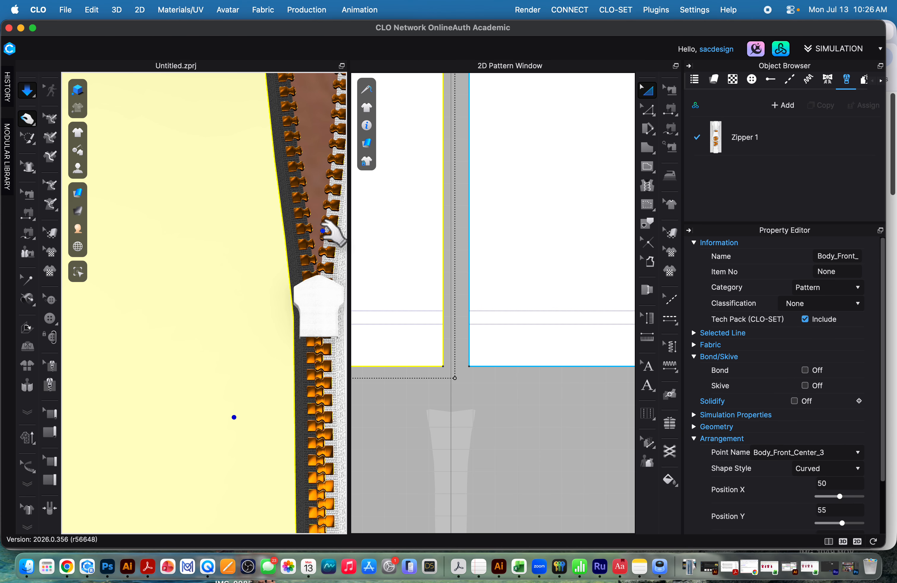
pyautogui.scroll(-8, 329, 242)
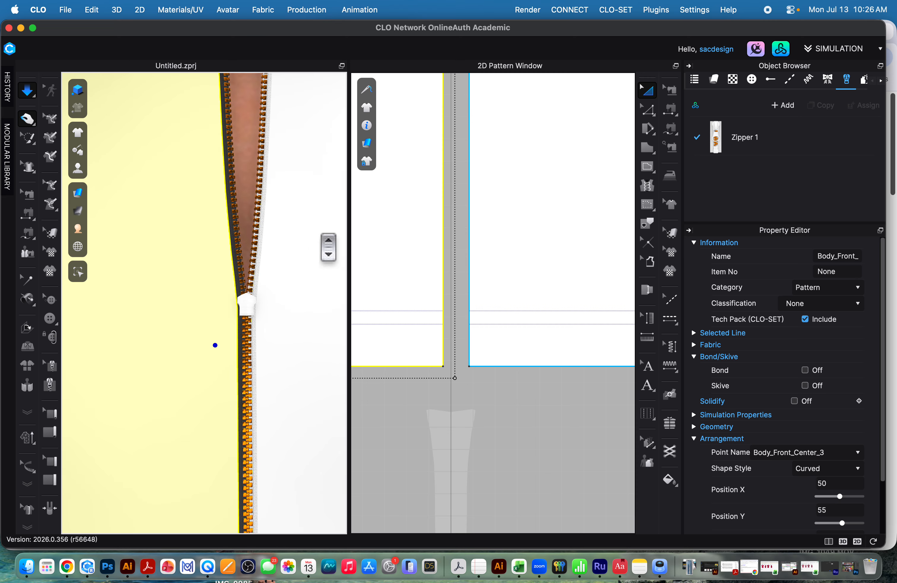
pyautogui.click(280, 357)
pyautogui.scroll(4, 244, 150)
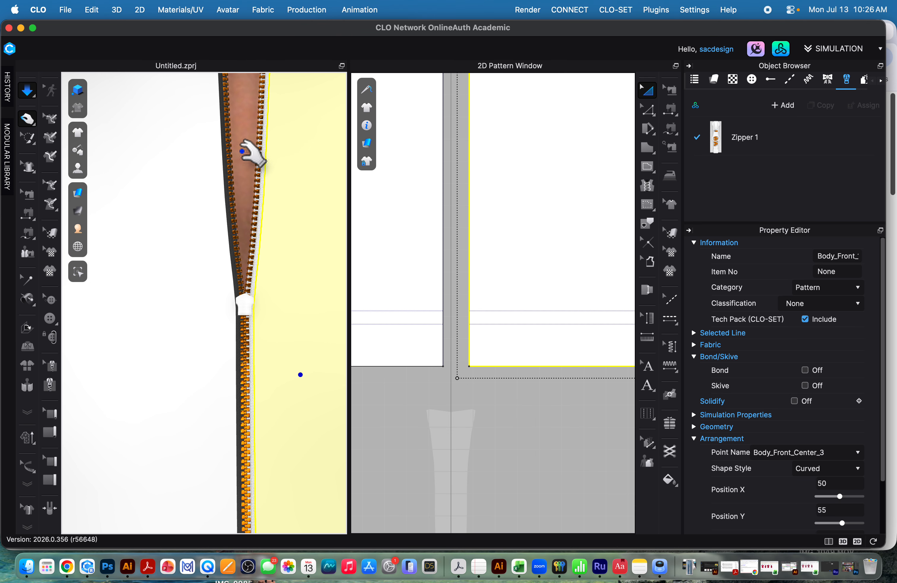
pyautogui.scroll(3, 270, 203)
pyautogui.moveTo(272, 210); pyautogui.dragTo(205, 236, button='middle')
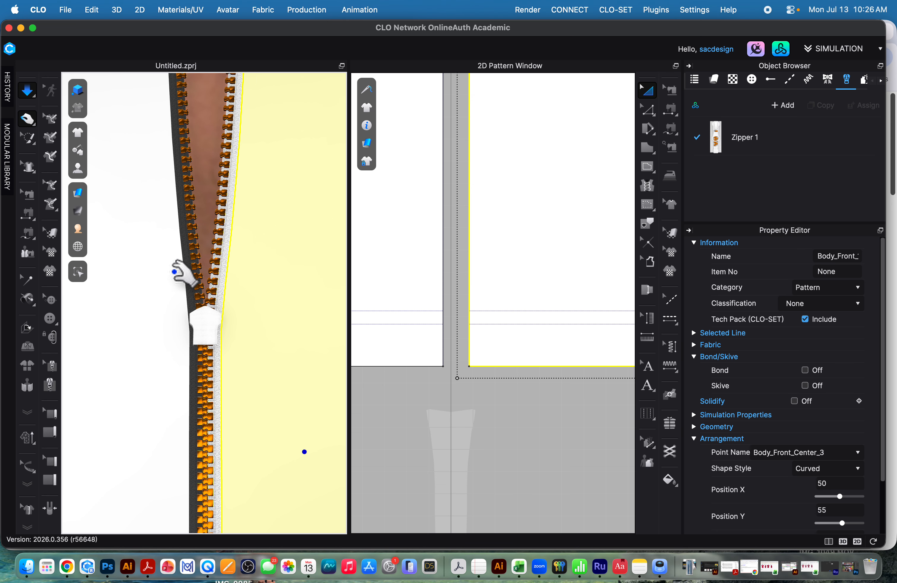
# - Select the zipper, review its teeth material properties, and apply white FFFFFF as the tape's base colour
pyautogui.click(195, 287)
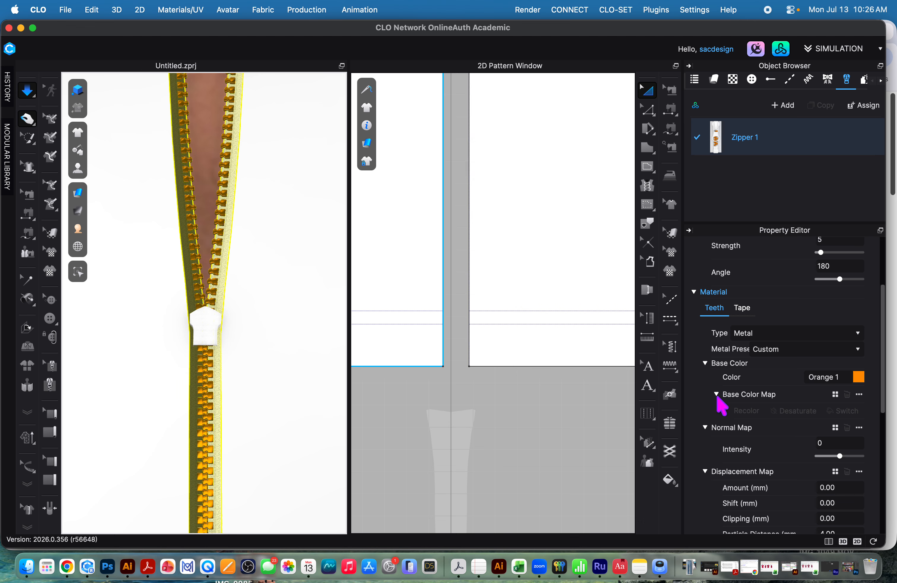
pyautogui.scroll(-5, 822, 409)
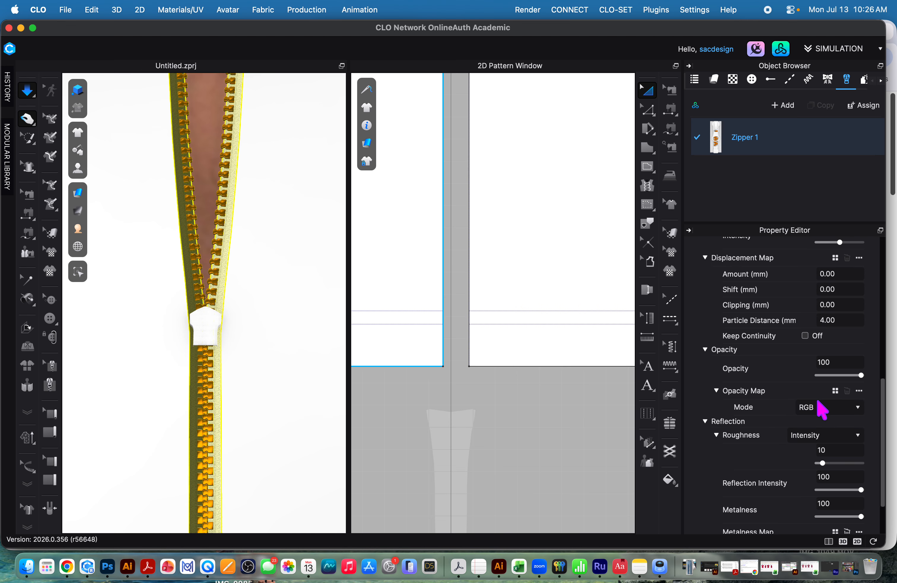
pyautogui.scroll(3, 821, 409)
pyautogui.scroll(3, 823, 410)
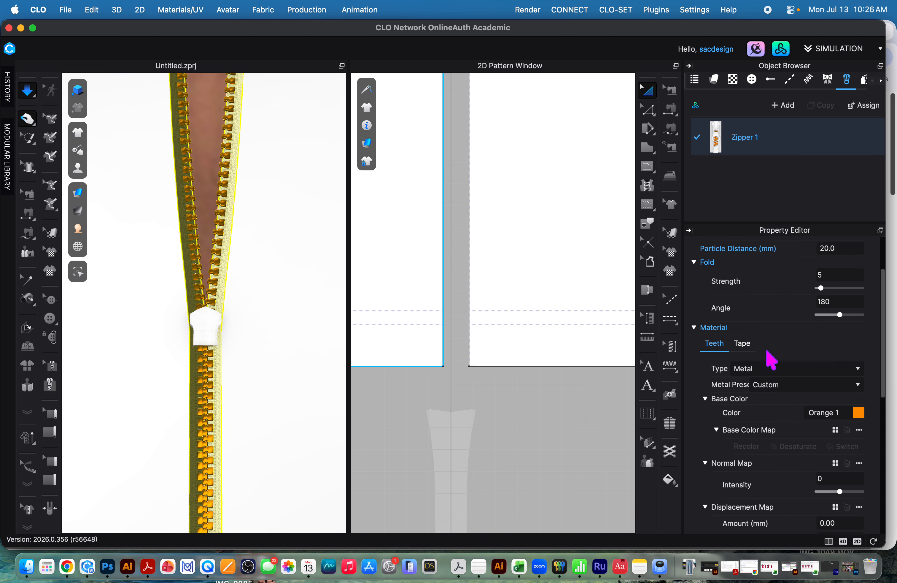
pyautogui.click(741, 345)
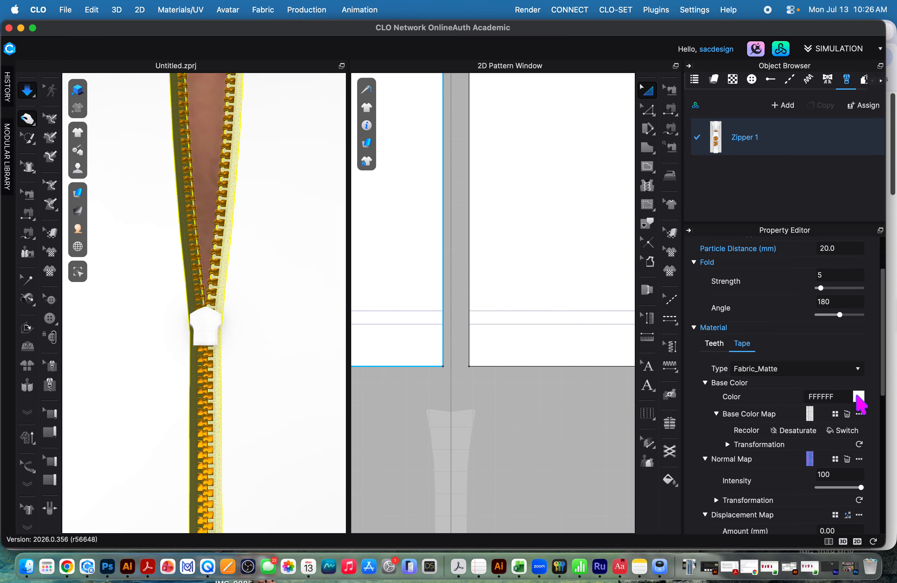
pyautogui.click(858, 396)
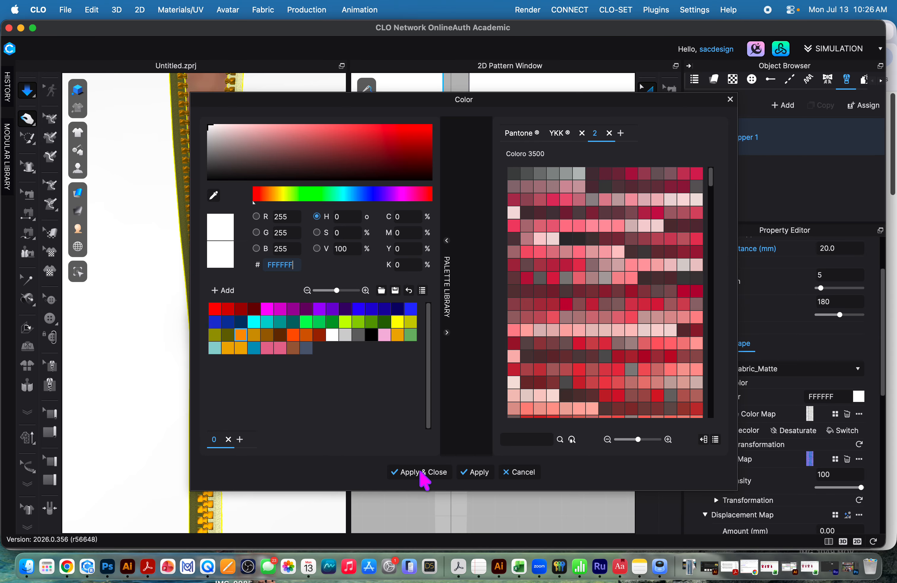
pyautogui.click(425, 480)
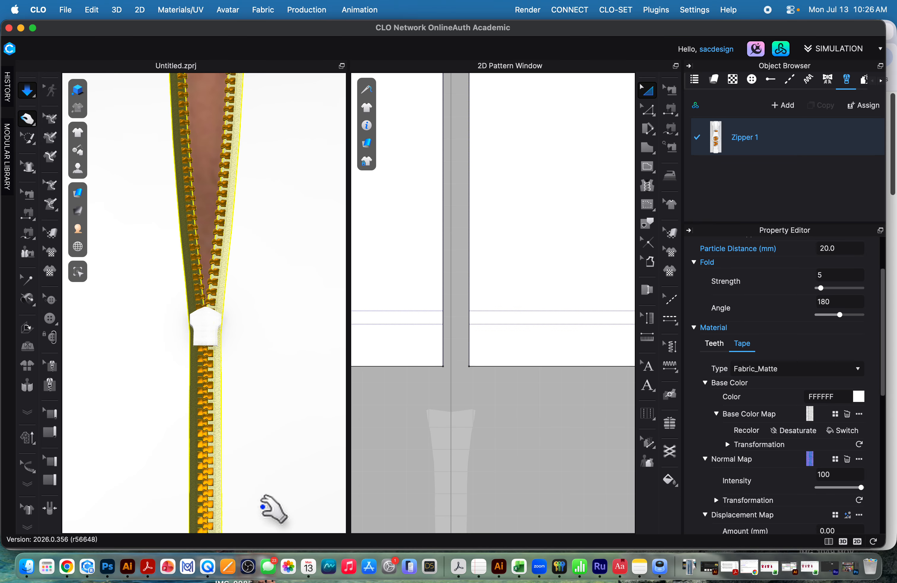
# - Inspect the zipper from its slider up to the top stoppers at the neckline, both close up and from farther away
pyautogui.click(263, 506)
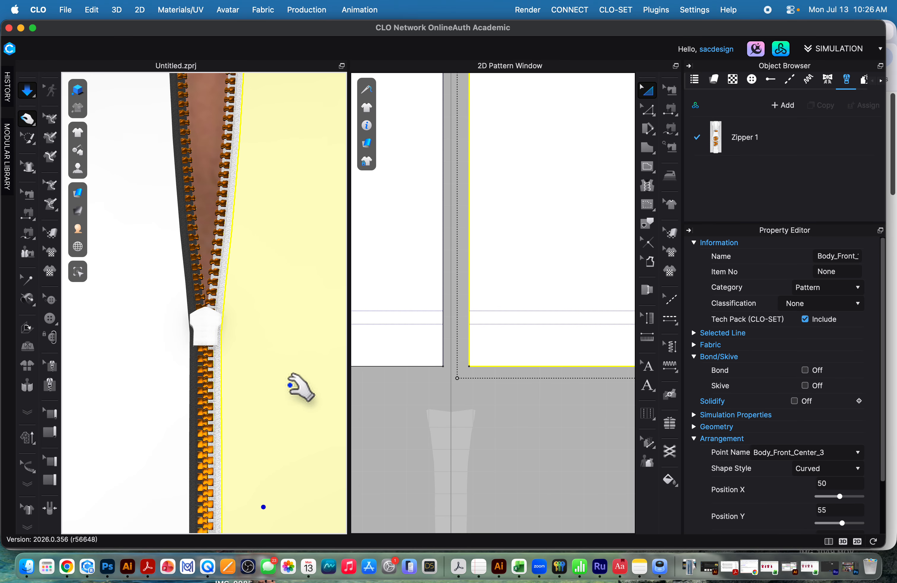
pyautogui.scroll(-3, 291, 404)
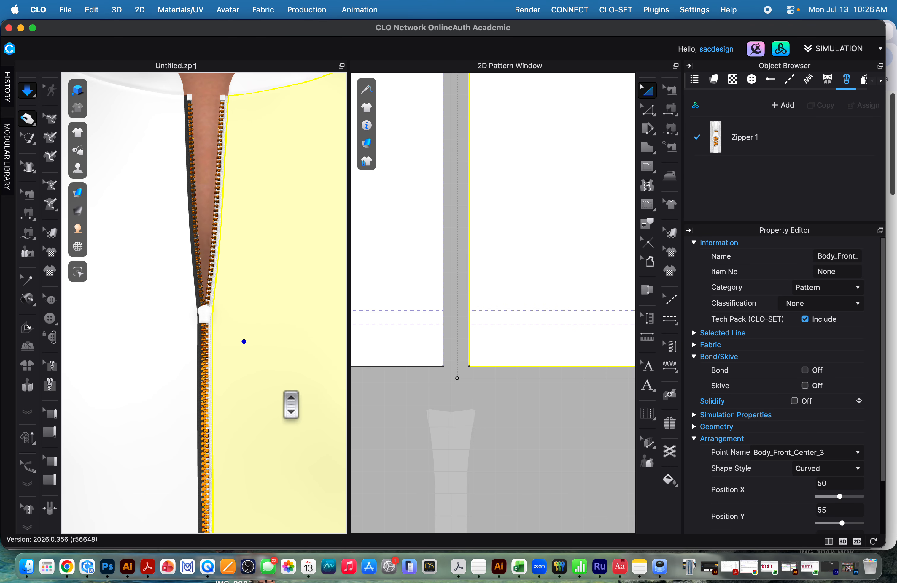
pyautogui.scroll(3, 225, 144)
pyautogui.scroll(3, 218, 281)
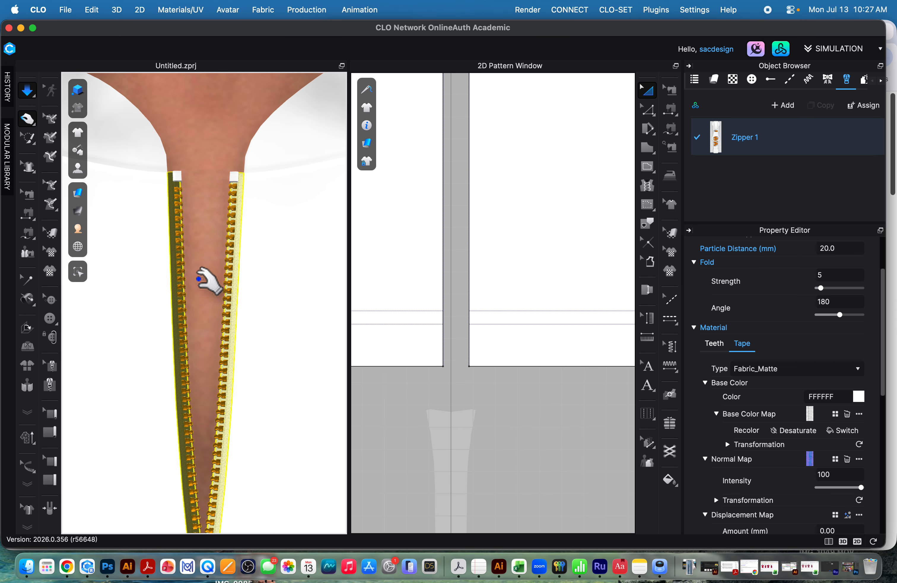
pyautogui.click(194, 268)
pyautogui.scroll(-3, 190, 320)
pyautogui.scroll(-2, 192, 326)
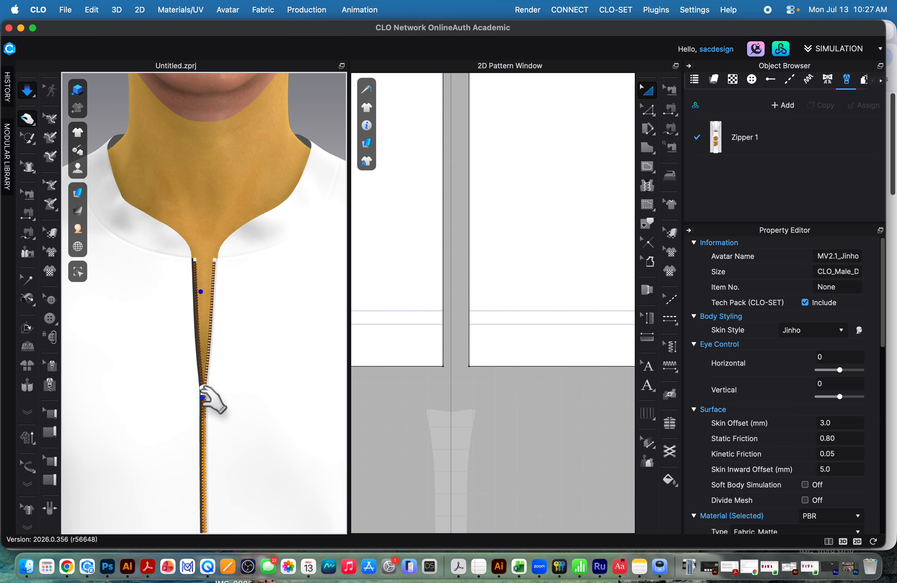
# - Set the gauge of Zipper 1 to #7 and simulate the shirt again with the wider zipper
pyautogui.click(726, 142)
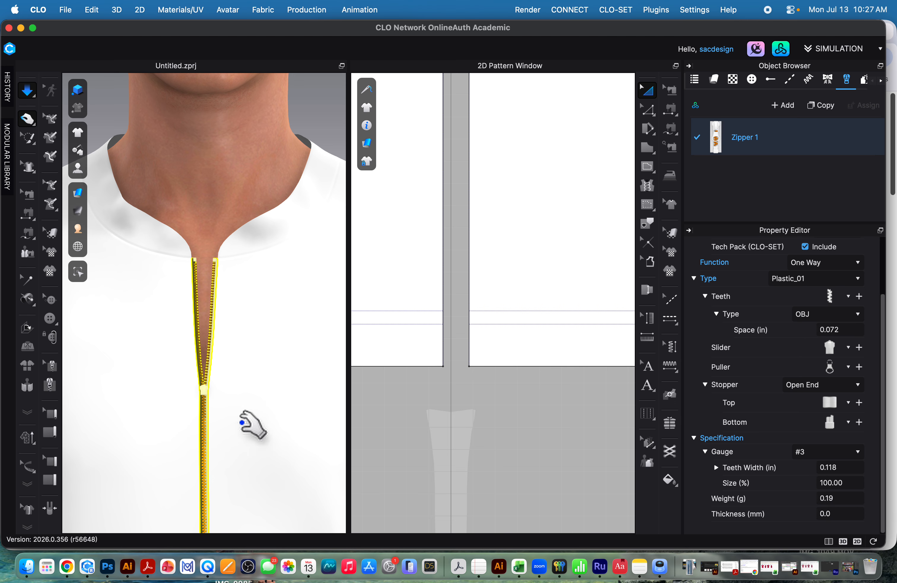
pyautogui.moveTo(242, 421); pyautogui.dragTo(254, 250, button='middle')
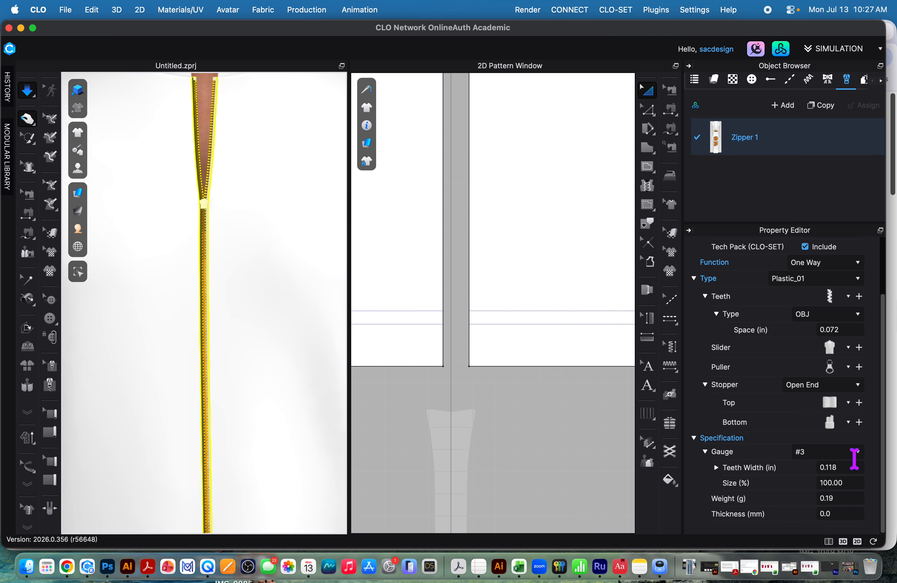
pyautogui.click(857, 452)
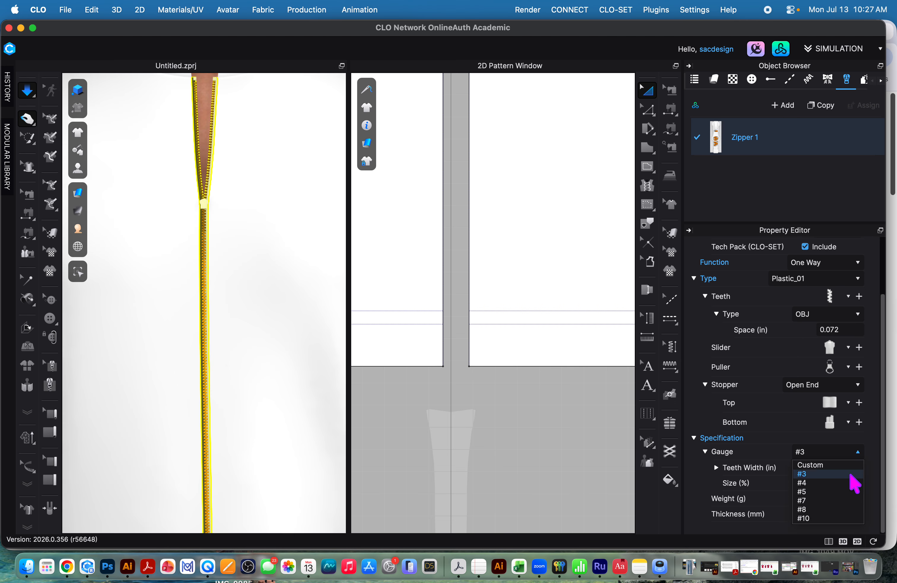
pyautogui.click(807, 501)
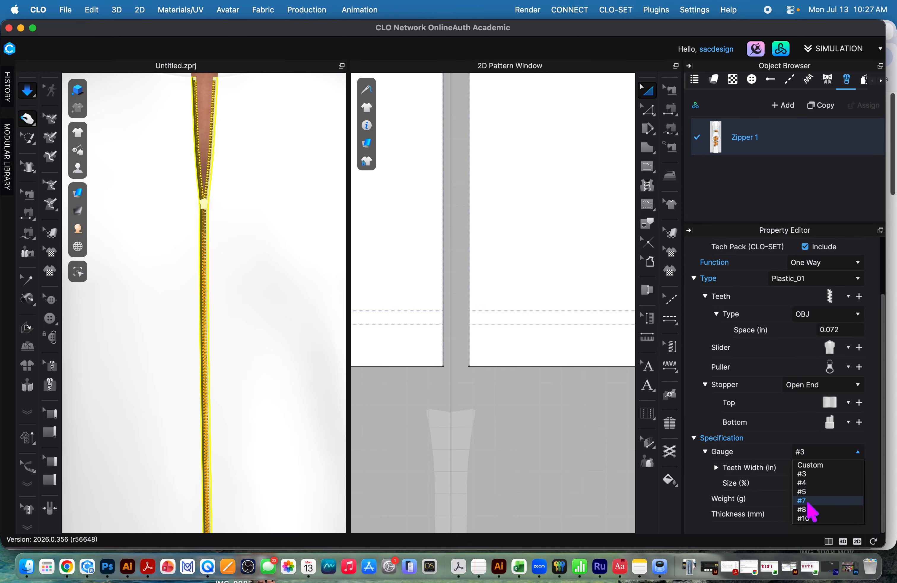
pyautogui.scroll(-10, 227, 308)
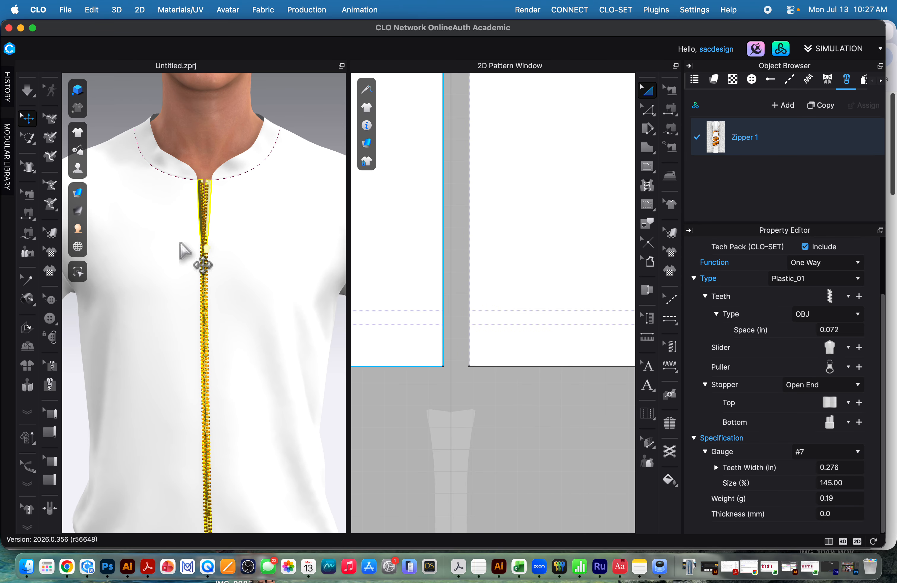
pyautogui.press('space')
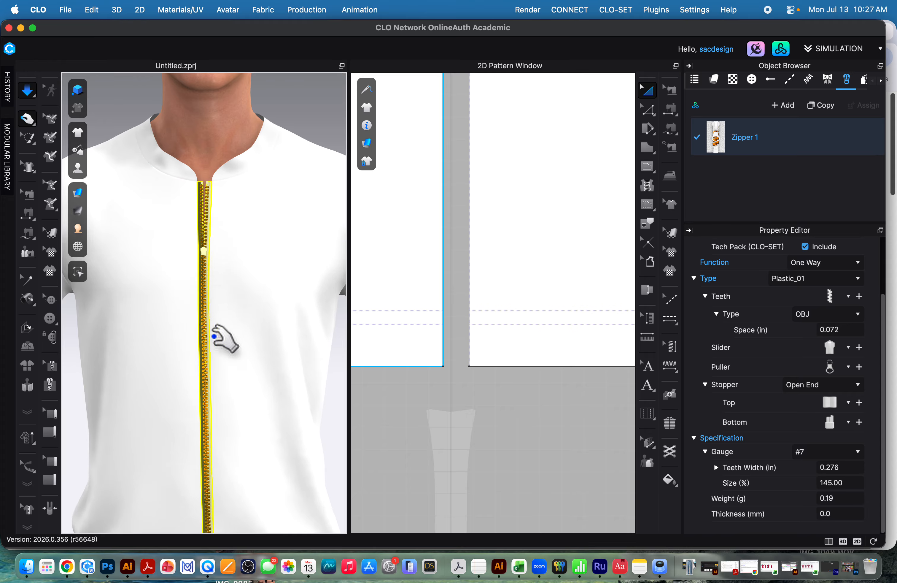
# - Examine the #7 zipper's teeth and slider up close and from farther away on the shirt front
pyautogui.scroll(10, 235, 307)
pyautogui.scroll(-10, 254, 350)
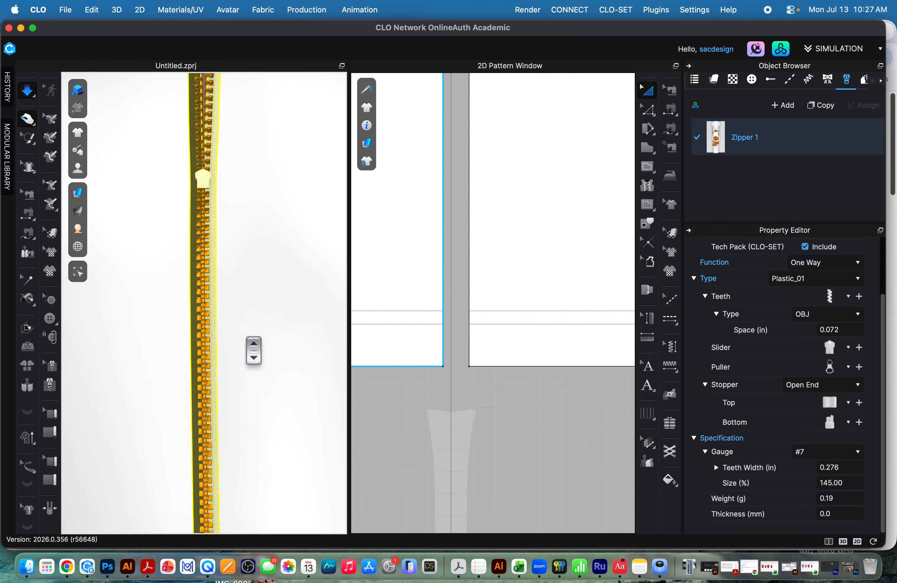
pyautogui.click(265, 309)
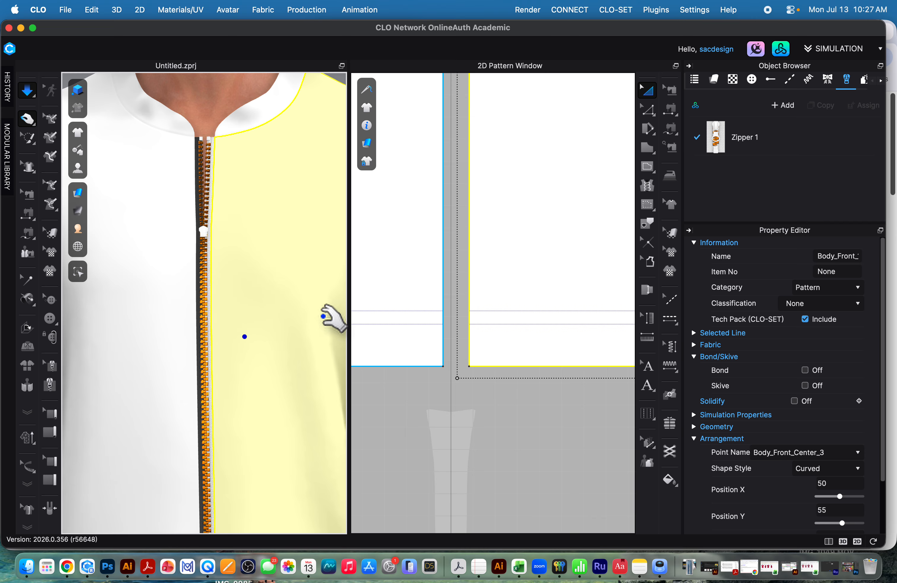
pyautogui.scroll(3, 205, 211)
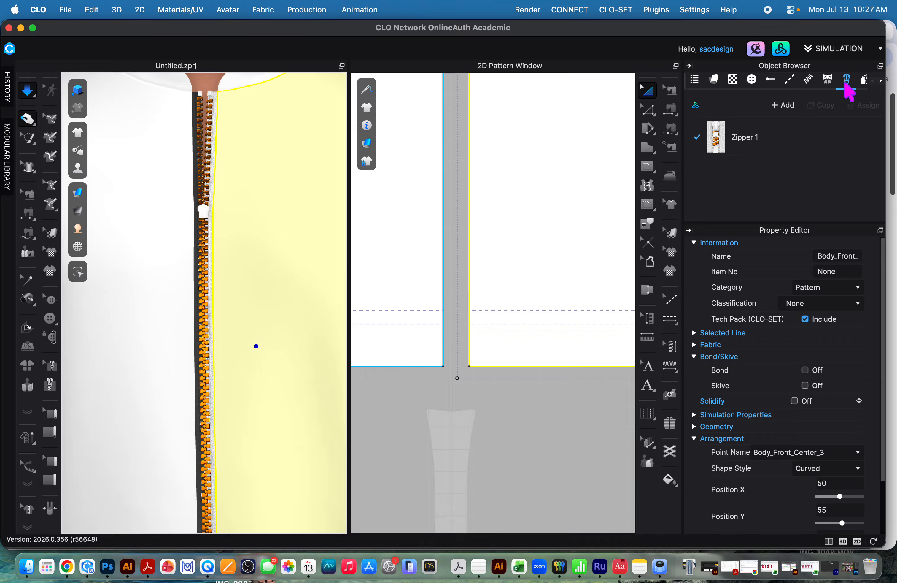
# - Select Zipper 1 and browse the puller files in the library's Trim > Zipper > Puller folder
pyautogui.click(716, 137)
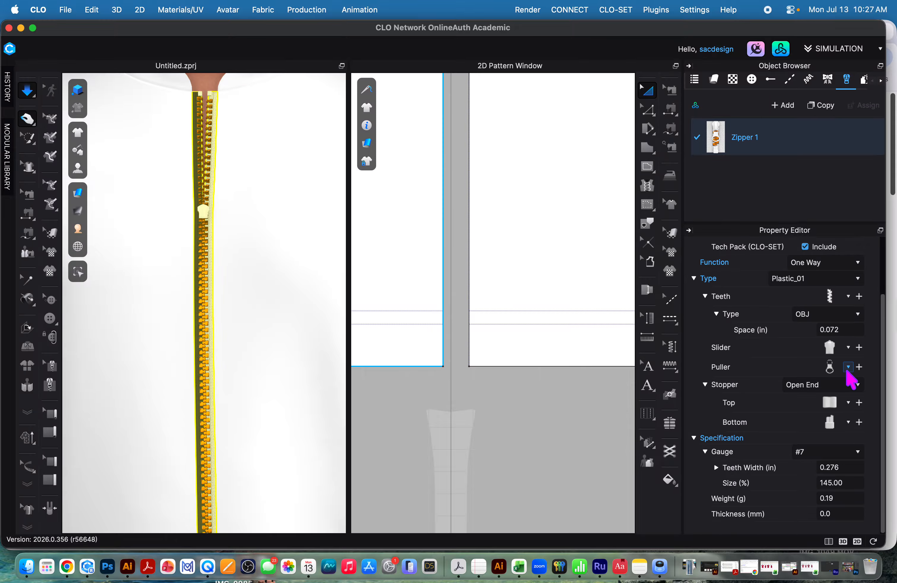
pyautogui.click(787, 50)
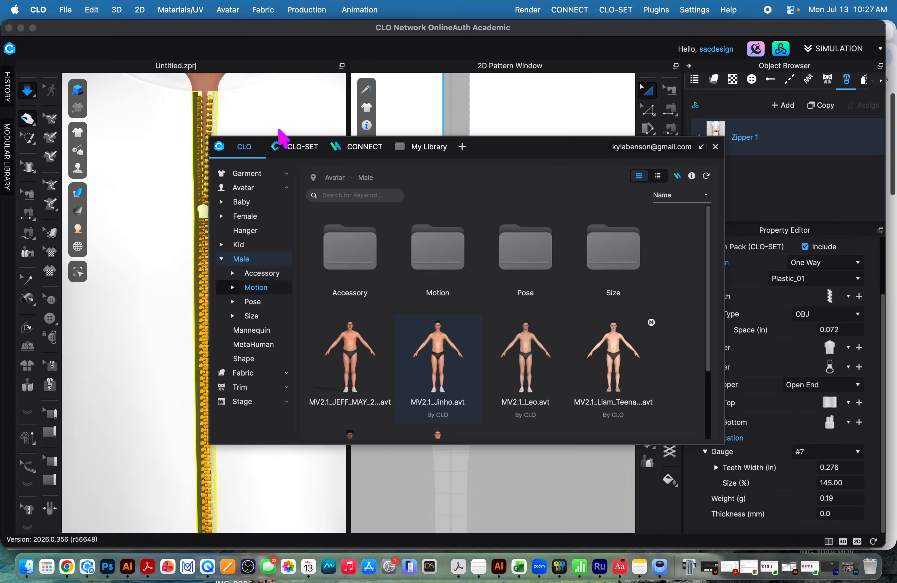
pyautogui.click(245, 387)
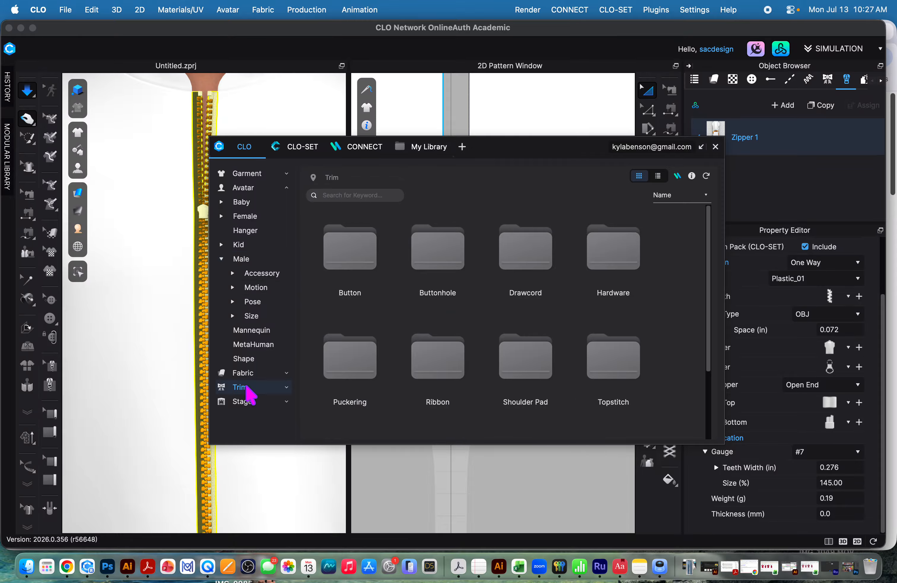
pyautogui.scroll(-3, 542, 342)
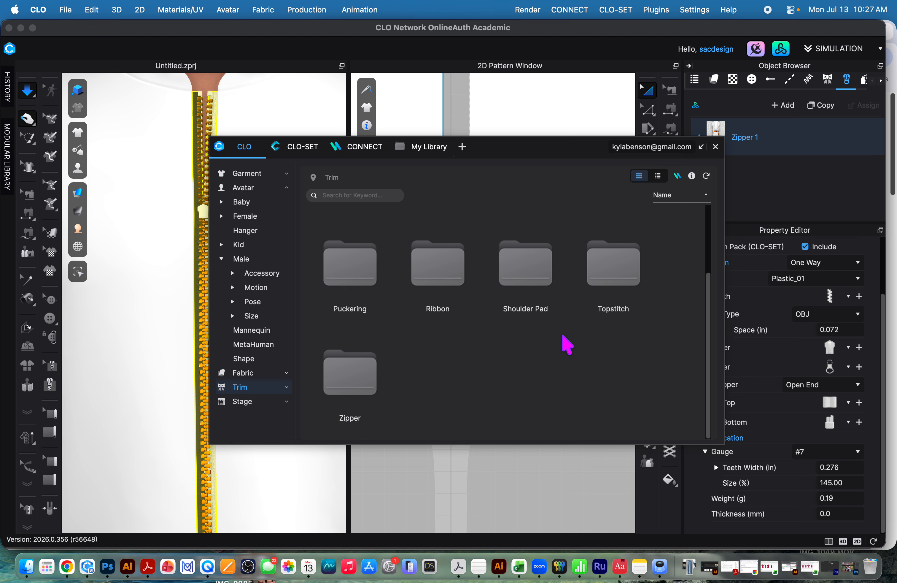
pyautogui.doubleClick(339, 387)
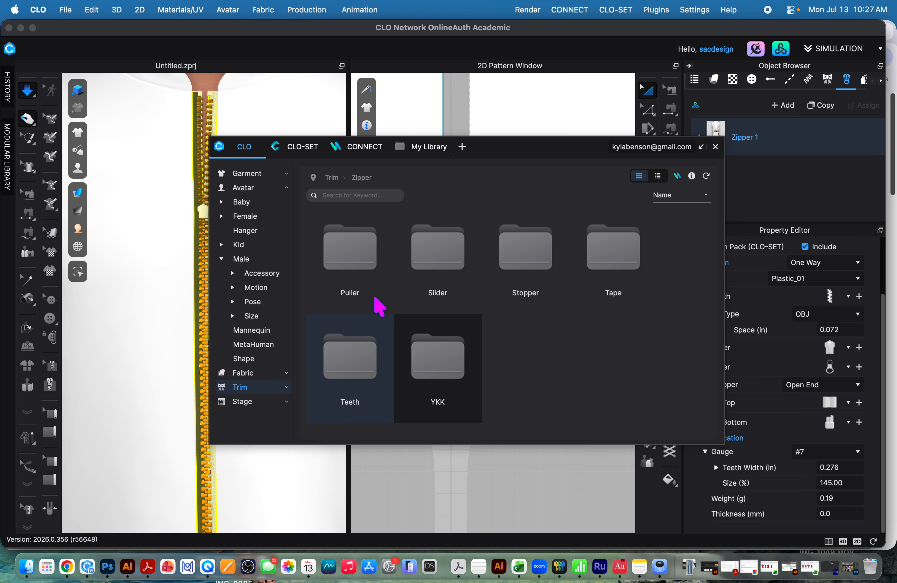
pyautogui.doubleClick(341, 255)
pyautogui.scroll(-10, 598, 333)
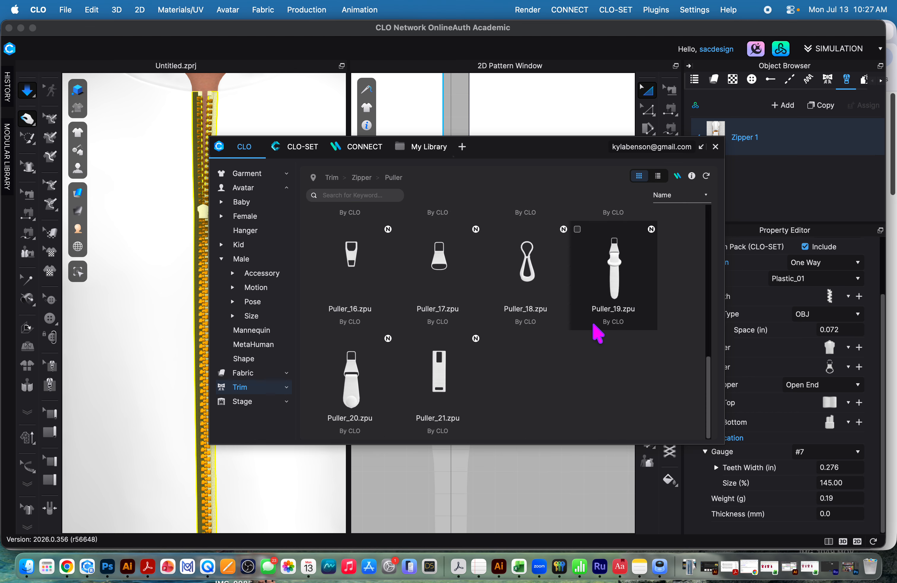
pyautogui.scroll(10, 595, 335)
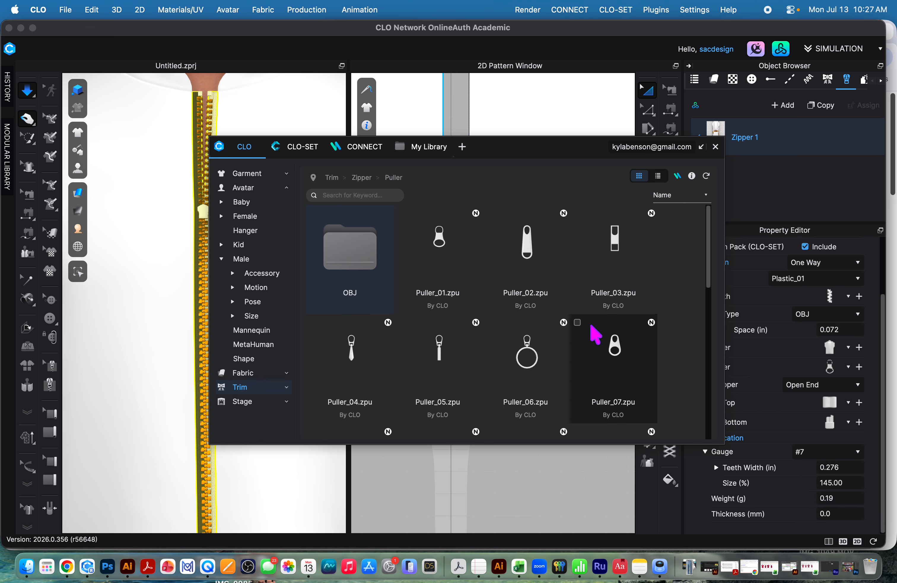
# - Search the CONNECT trims for "zipper" and sort the results by Lower Price
pyautogui.click(355, 150)
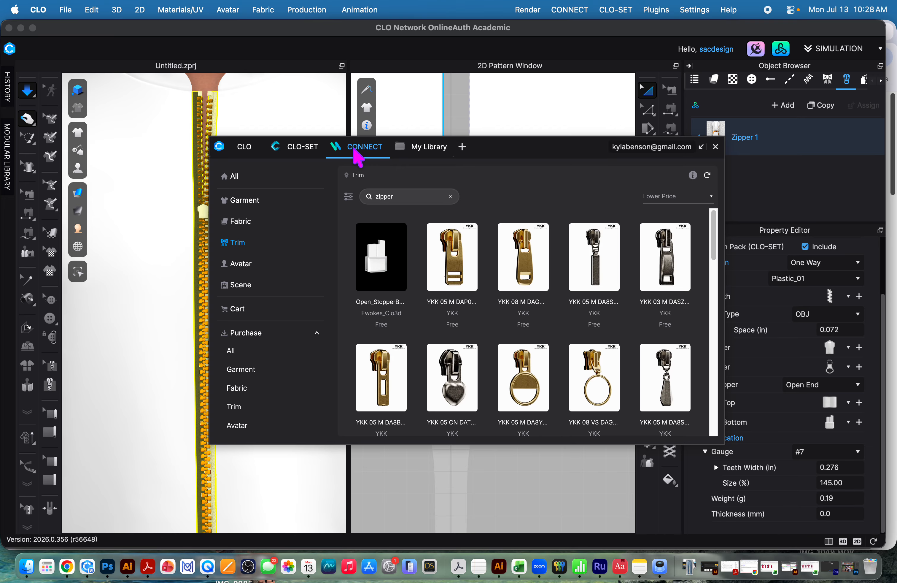
pyautogui.click(230, 242)
pyautogui.click(421, 193)
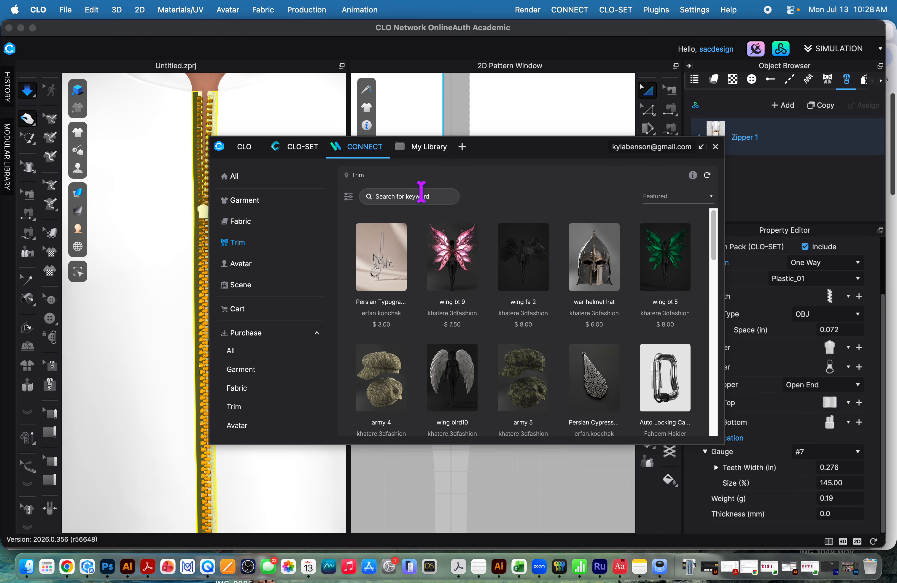
pyautogui.write('zipper')
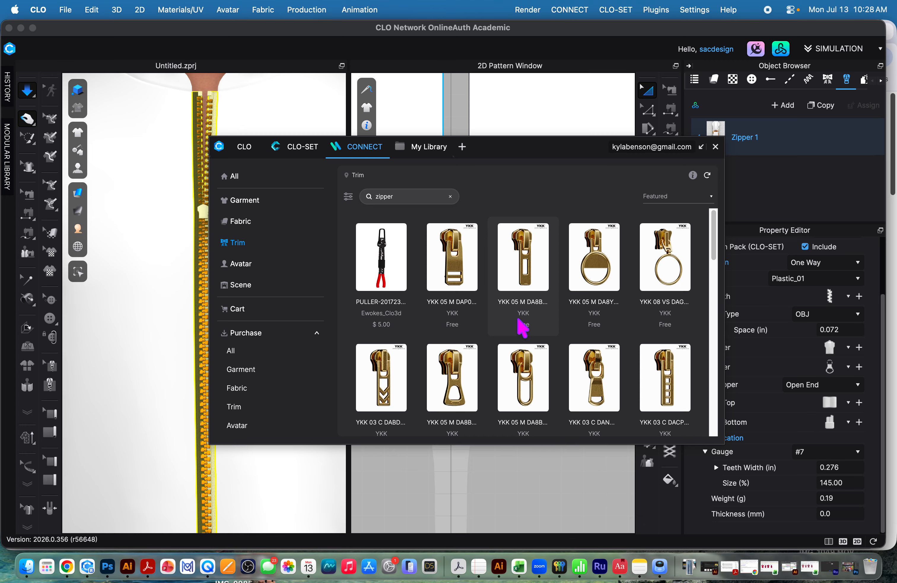
pyautogui.click(708, 205)
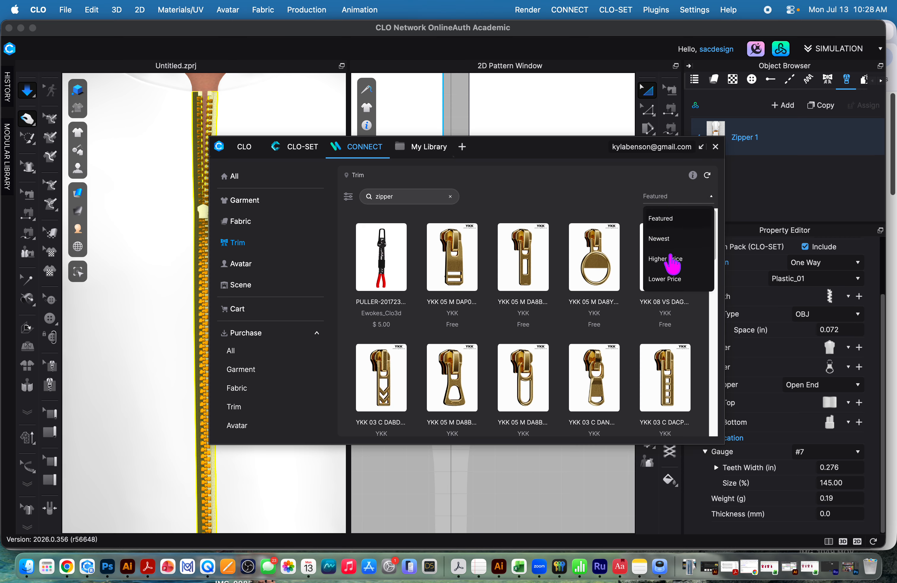
pyautogui.click(676, 279)
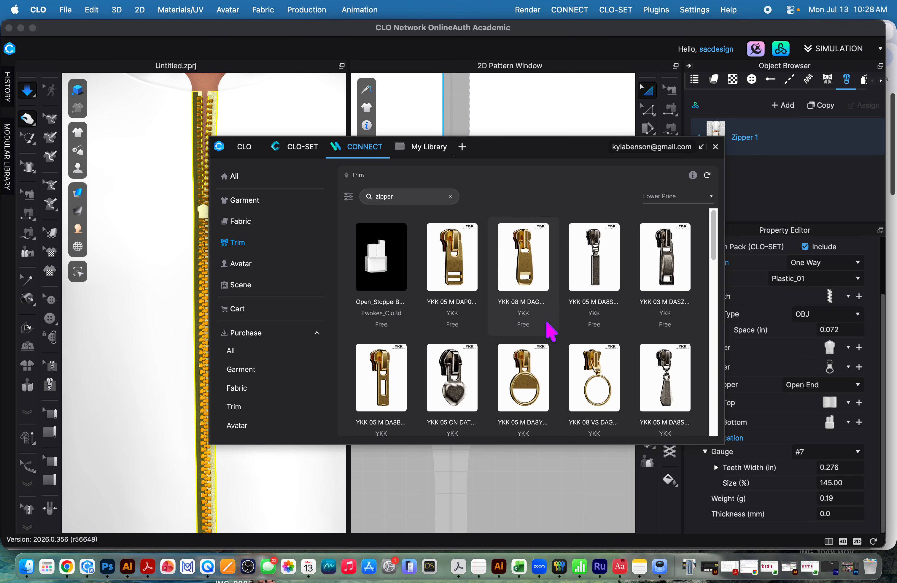
# - Apply the YKK 05 M DA8Y slider with the round puller from CONNECT directly onto the zipper's slider in the 3D view
pyautogui.moveTo(499, 155); pyautogui.dragTo(537, 157)
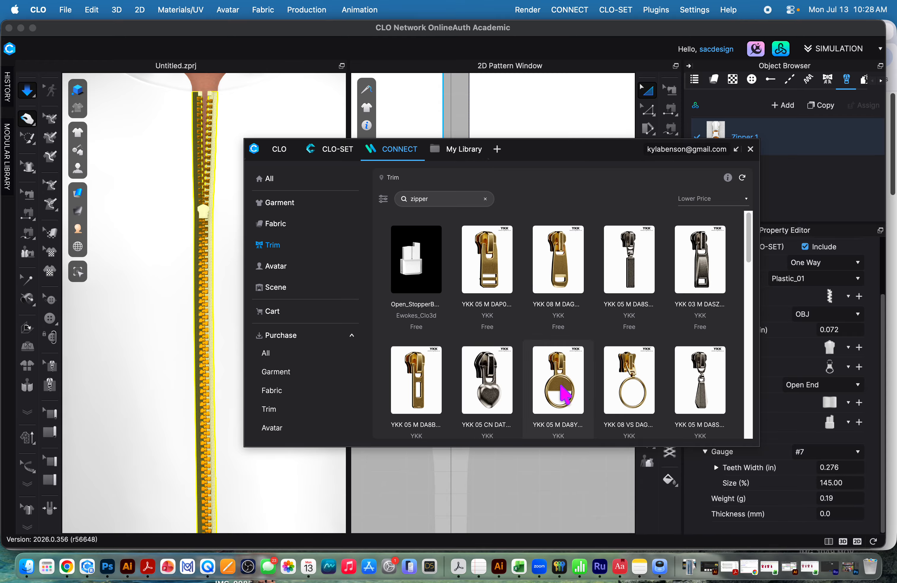
pyautogui.doubleClick(564, 394)
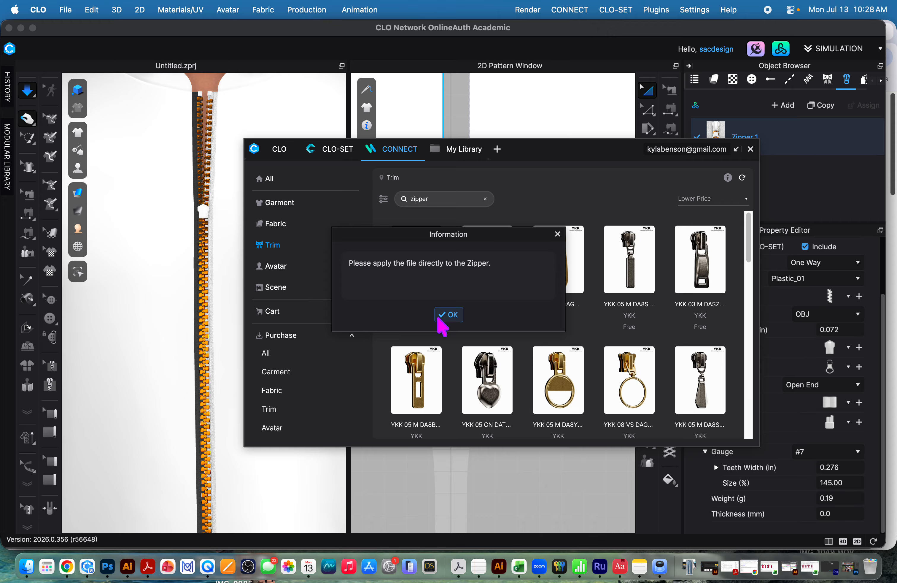
pyautogui.click(448, 315)
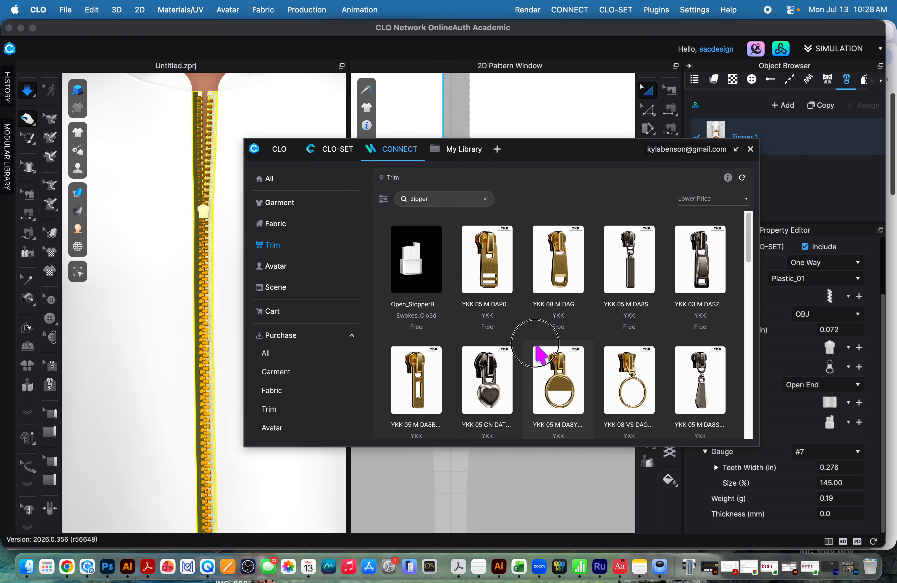
pyautogui.moveTo(541, 353); pyautogui.dragTo(206, 226)
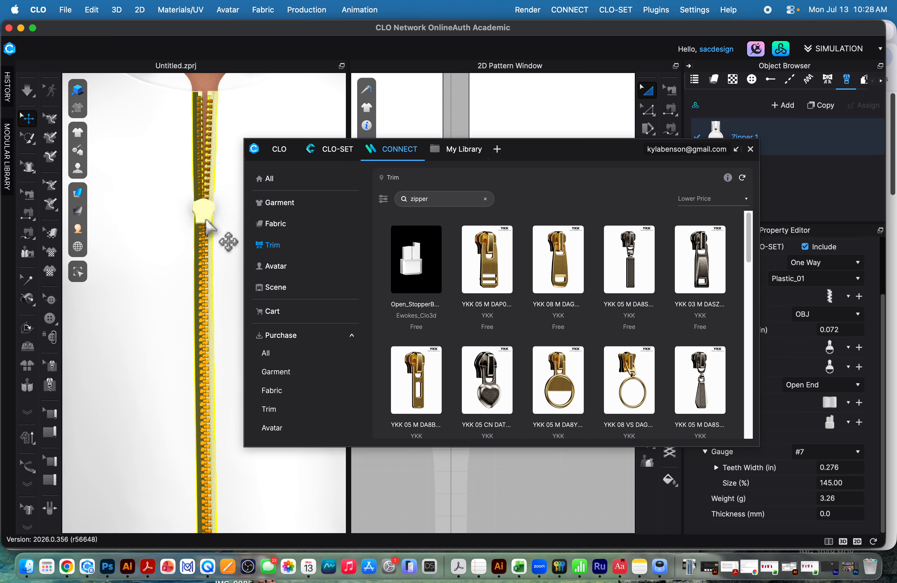
pyautogui.scroll(4, 214, 226)
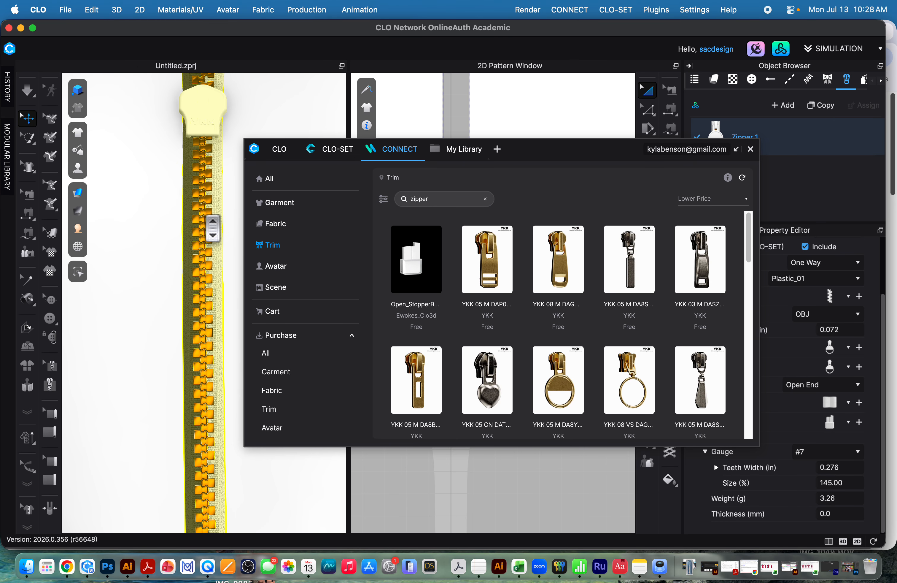
pyautogui.scroll(-5, 212, 223)
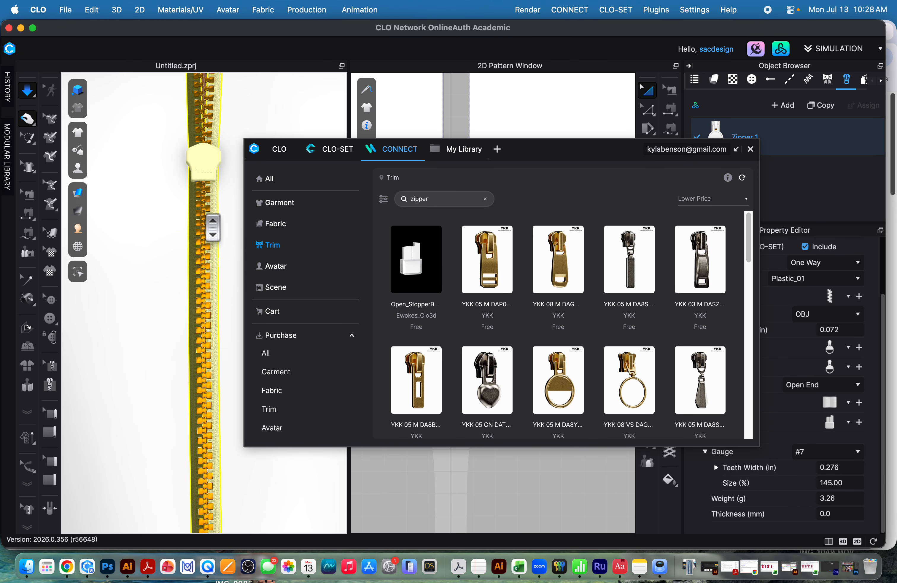
pyautogui.scroll(-3, 203, 210)
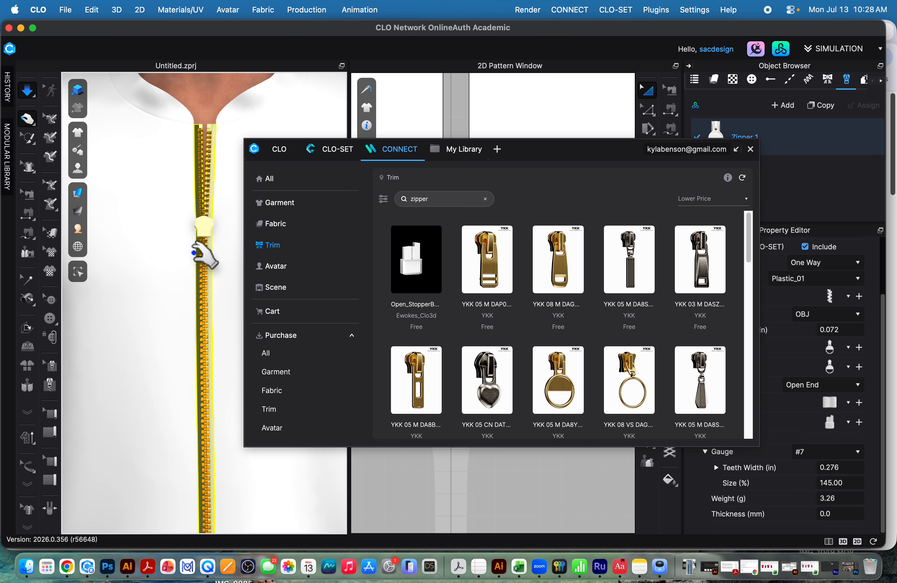
# - Hide the avatar and stop the simulation while viewing the shirt front at an angle
pyautogui.moveTo(596, 151); pyautogui.dragTo(648, 247)
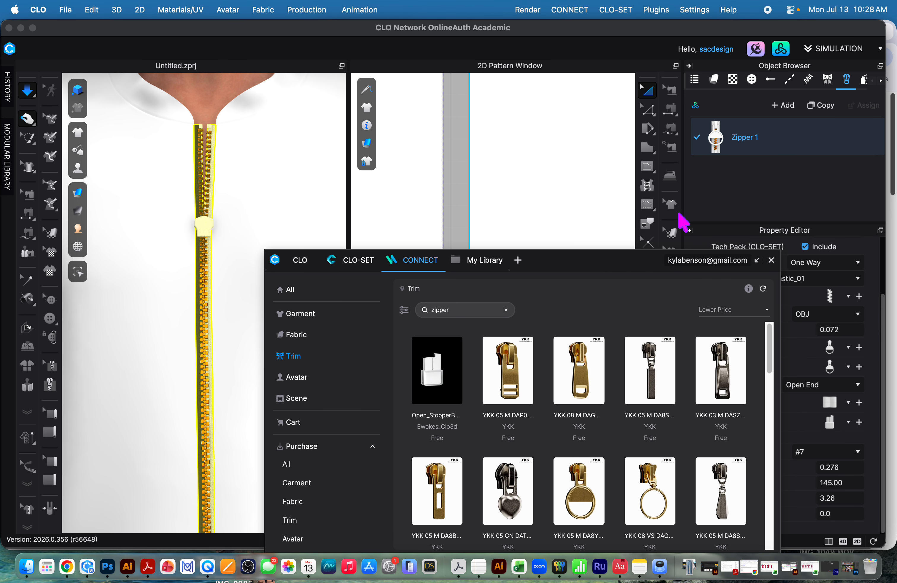
pyautogui.click(203, 227)
pyautogui.scroll(-3, 196, 235)
pyautogui.moveTo(181, 242); pyautogui.dragTo(234, 265, button='right')
pyautogui.moveTo(76, 173)
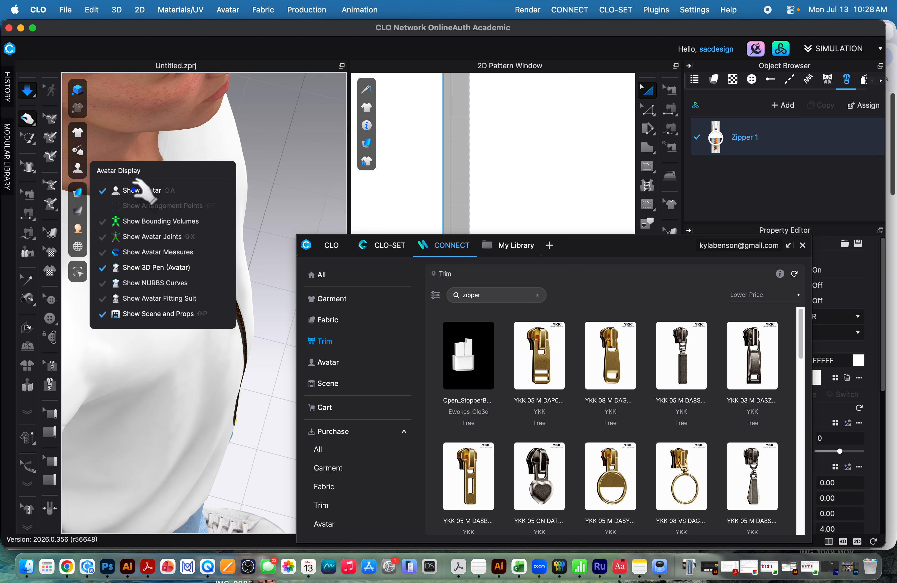
pyautogui.click(134, 191)
pyautogui.moveTo(162, 362); pyautogui.dragTo(246, 272, button='right')
pyautogui.press('space')
# - Select the shirt's front panel beside the zipper and close the library window
pyautogui.click(224, 337)
pyautogui.moveTo(620, 246); pyautogui.dragTo(623, 186)
pyautogui.click(806, 185)
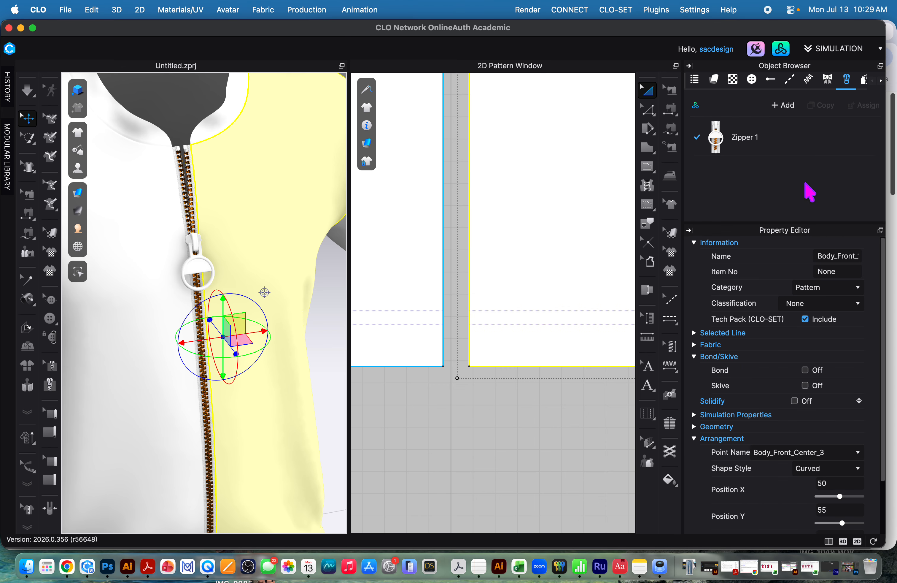
# - Set the zipper slider and puller's material type to Metal and their base colour to Orange 1 (F89900)
pyautogui.click(200, 269)
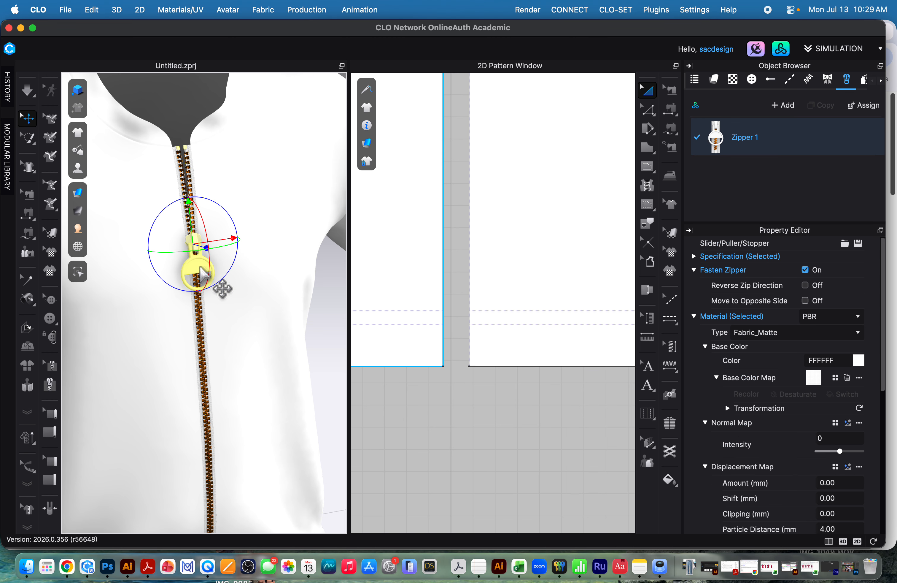
pyautogui.click(858, 332)
pyautogui.click(795, 437)
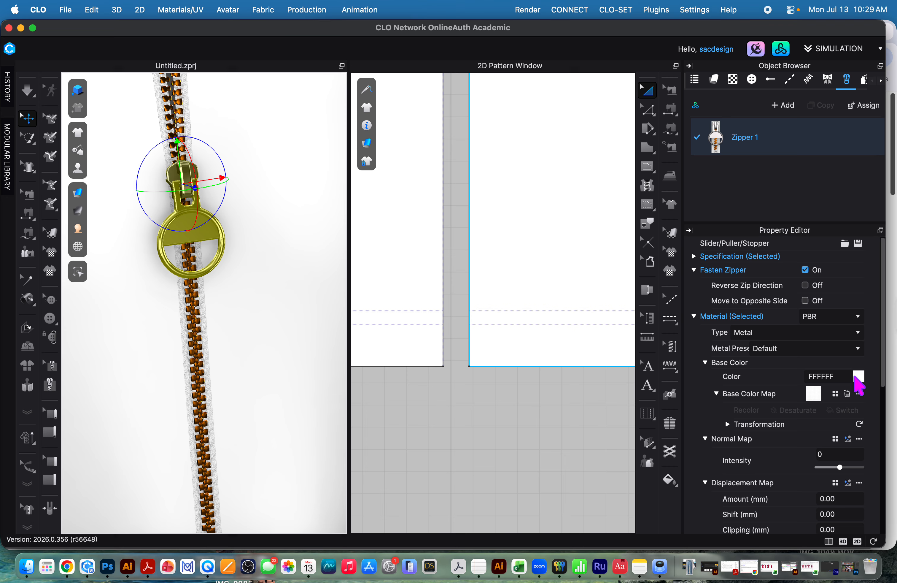
pyautogui.click(858, 377)
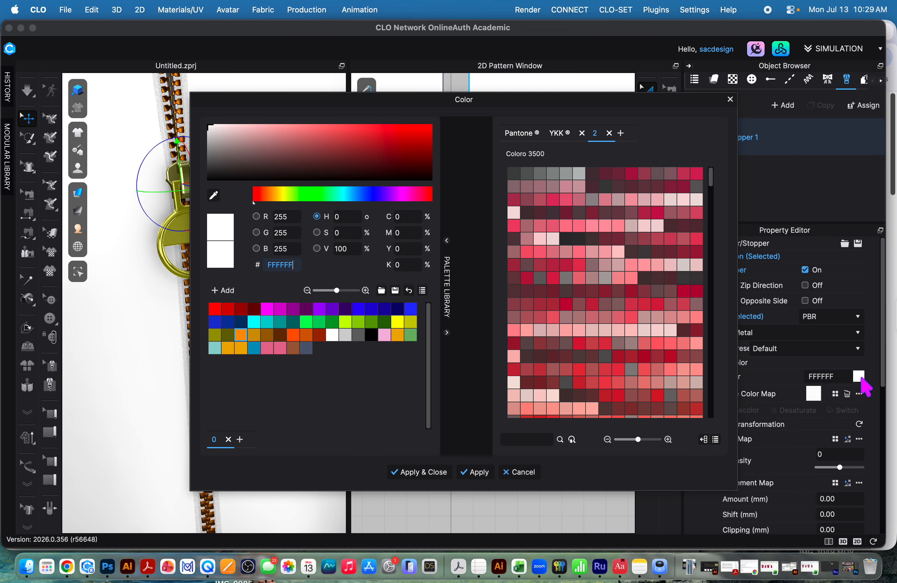
pyautogui.click(241, 334)
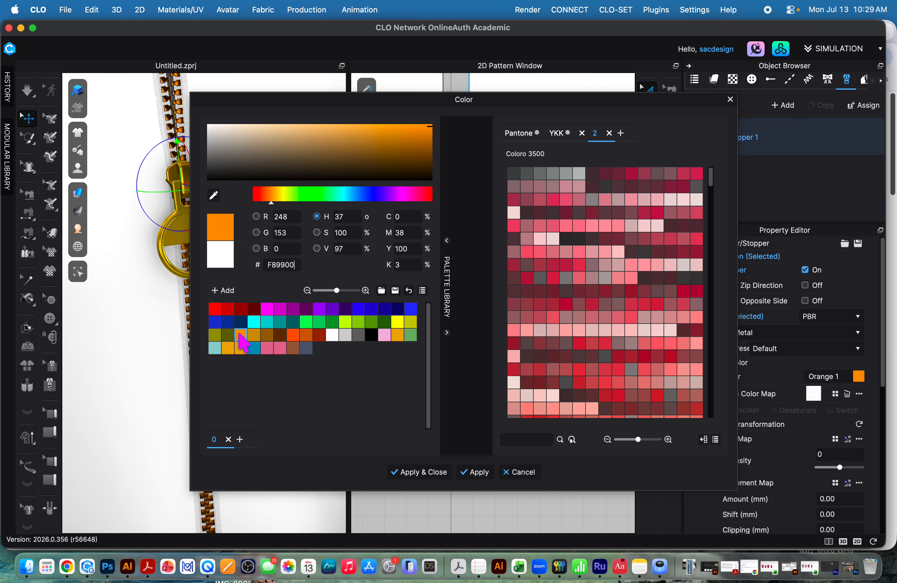
pyautogui.click(427, 473)
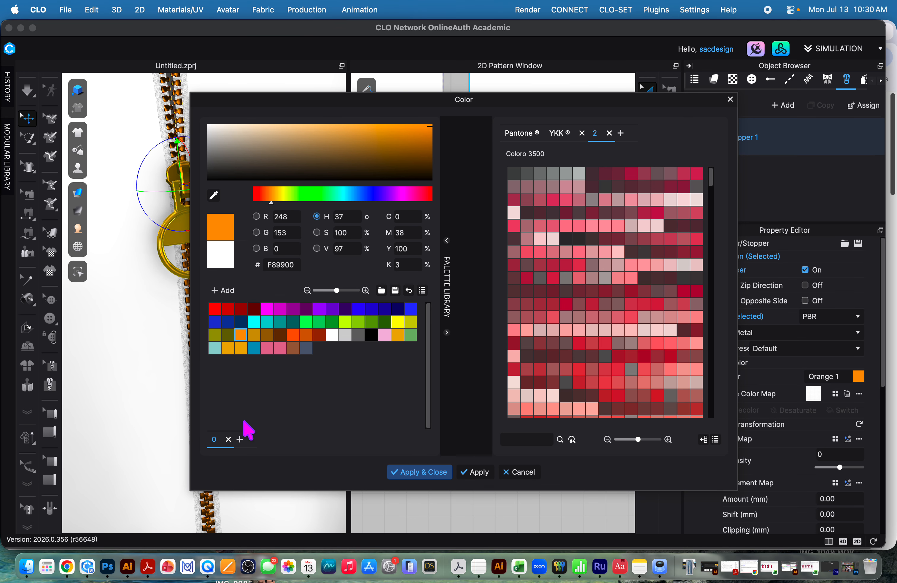
pyautogui.click(420, 472)
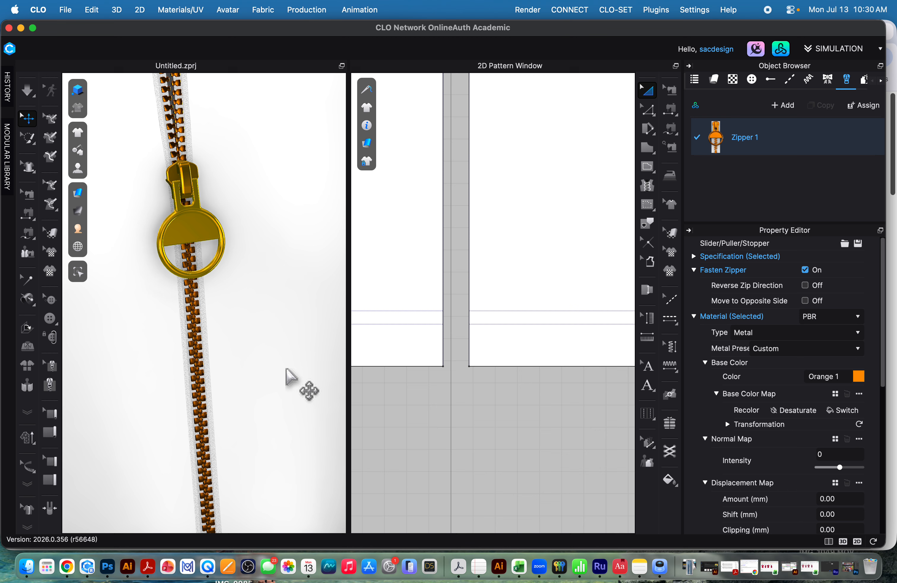
# - Deselect the slider and inspect the orange metal puller and zipper on the shirt front from several distances and angles
pyautogui.click(286, 368)
pyautogui.scroll(-5, 254, 301)
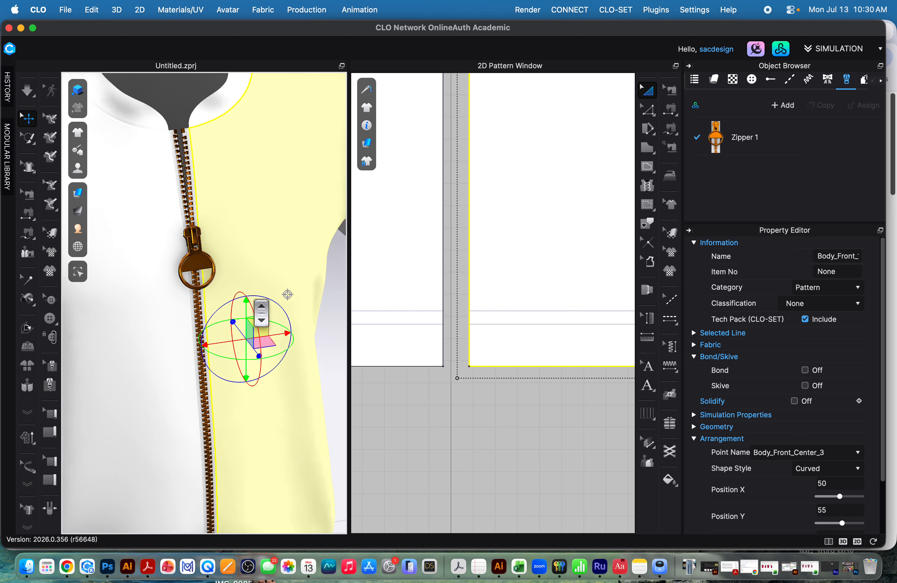
pyautogui.scroll(-2, 255, 299)
pyautogui.scroll(5, 256, 252)
pyautogui.scroll(-2, 256, 252)
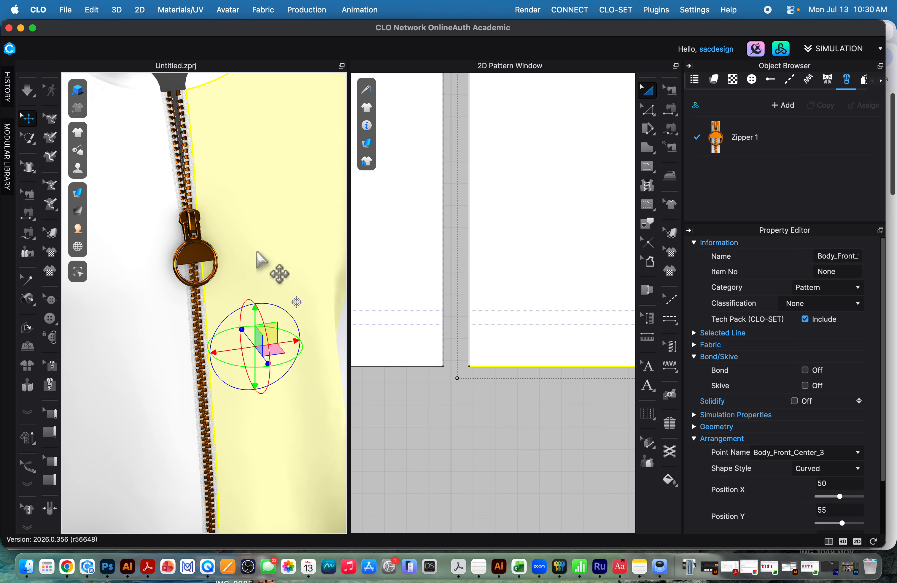
pyautogui.scroll(-3, 260, 259)
pyautogui.moveTo(297, 411); pyautogui.dragTo(321, 356, button='middle')
pyautogui.moveTo(296, 409); pyautogui.dragTo(267, 418, button='right')
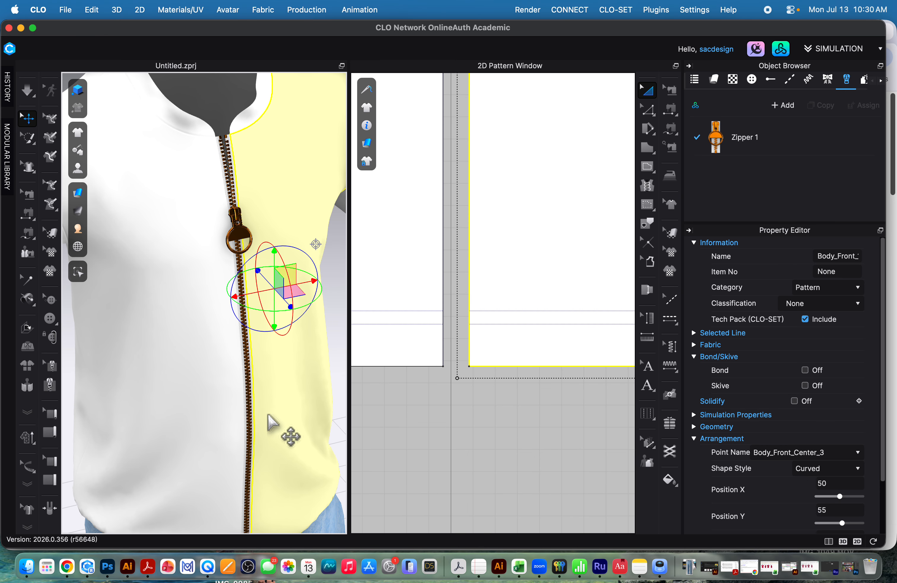